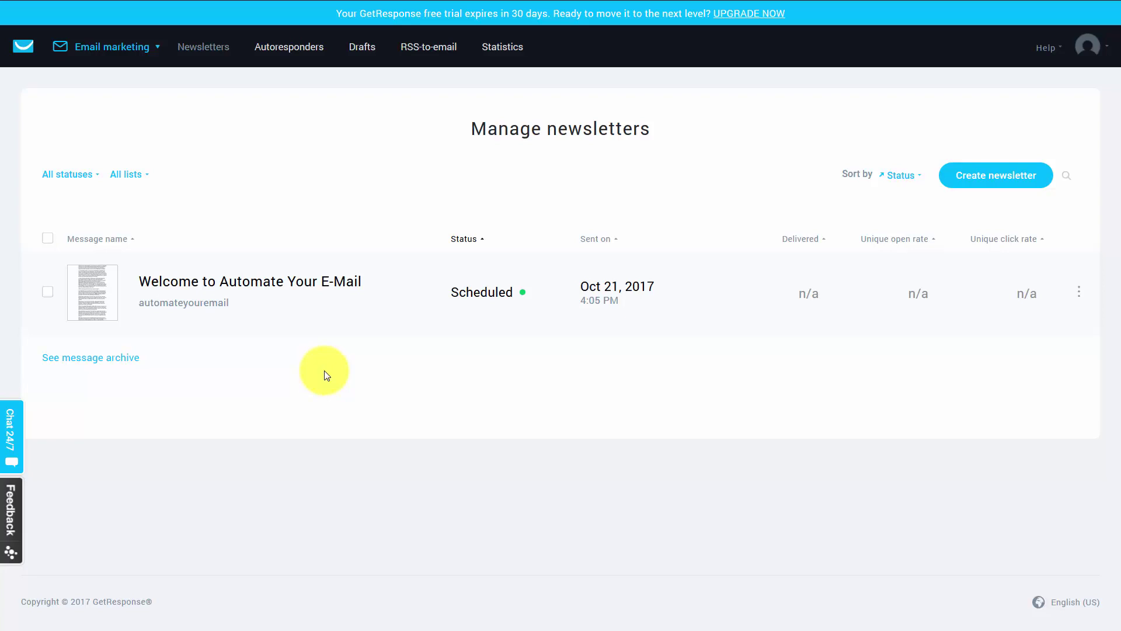
Go to the Autoresponders section from the top navigation
left_click(293, 47)
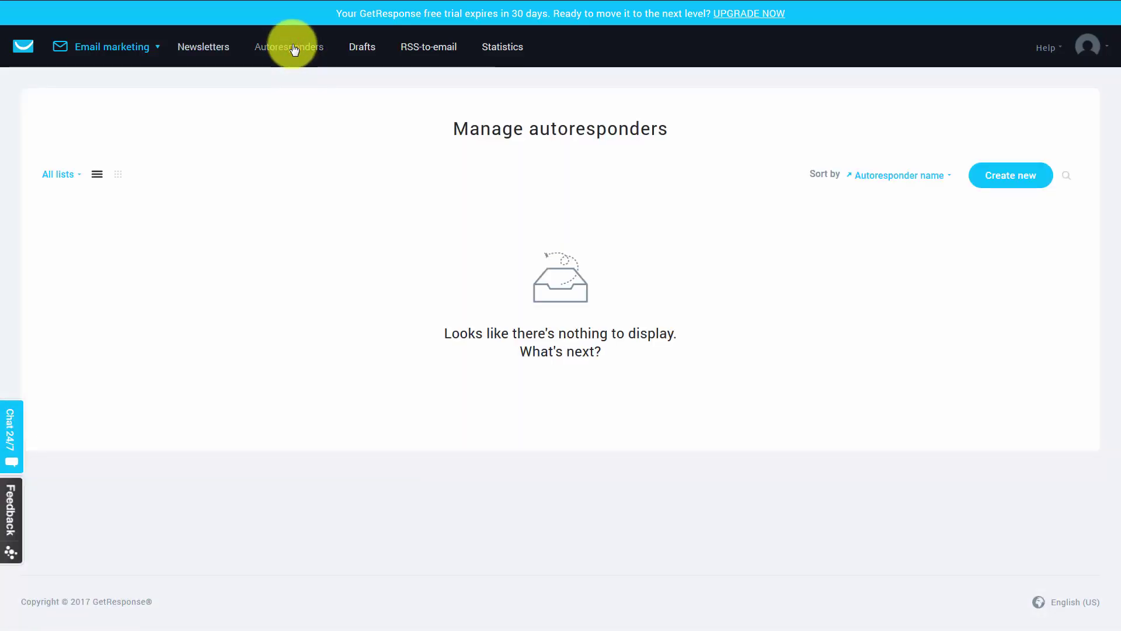
Start a new autoresponder named 'Automate Your E-Mail' on the automateyouremail list
left_click(1005, 178)
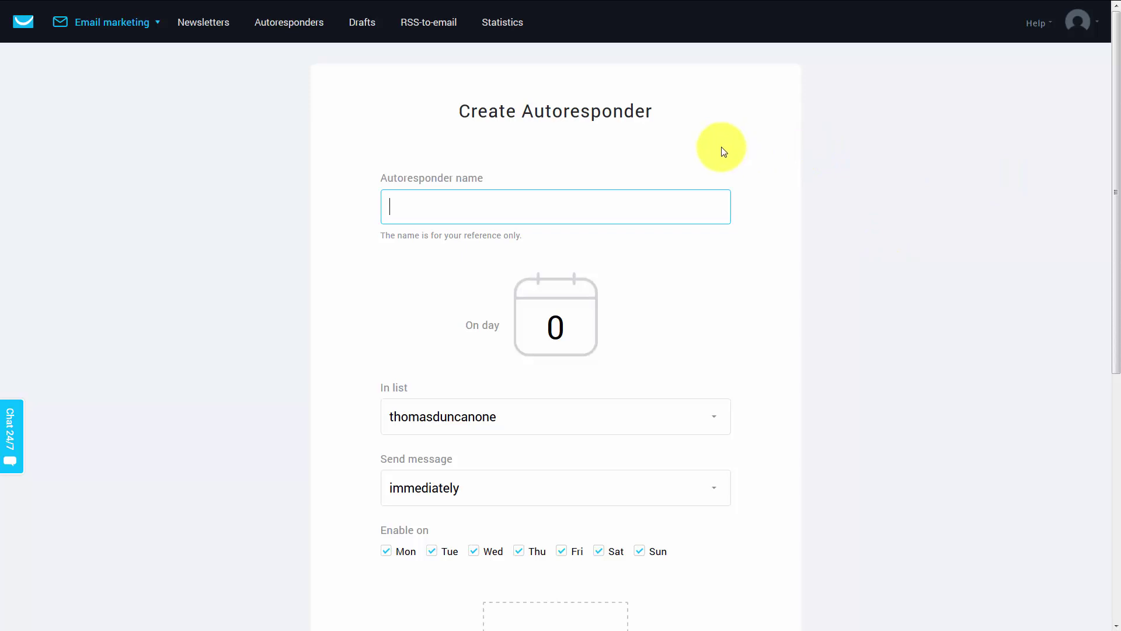
type("Automate Your E-Mail")
left_click(360, 257)
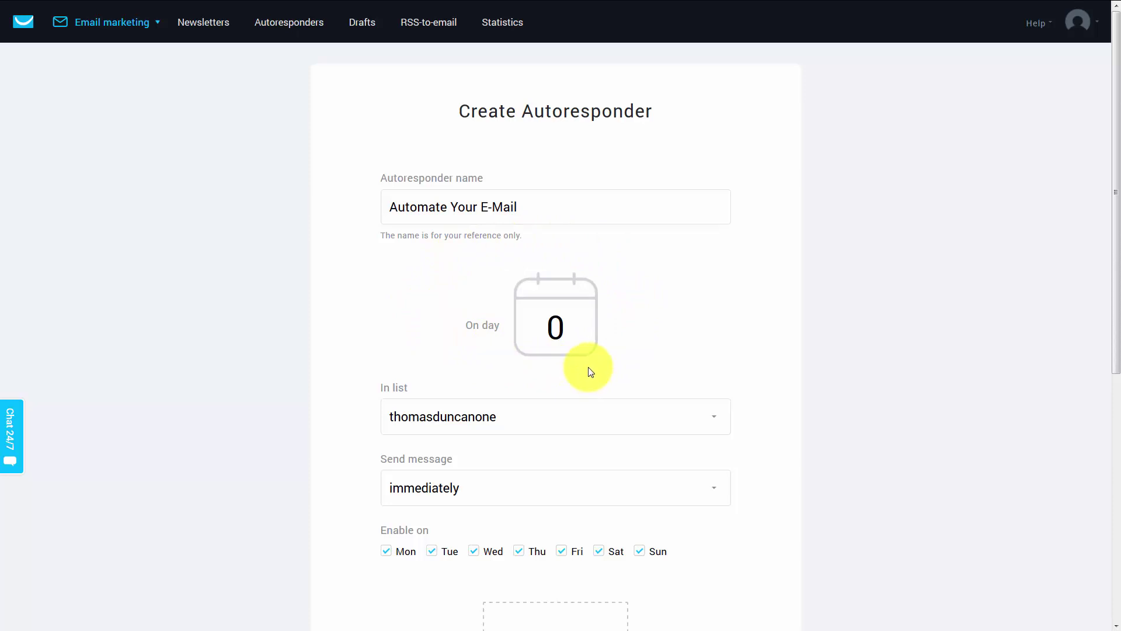
left_click(711, 304)
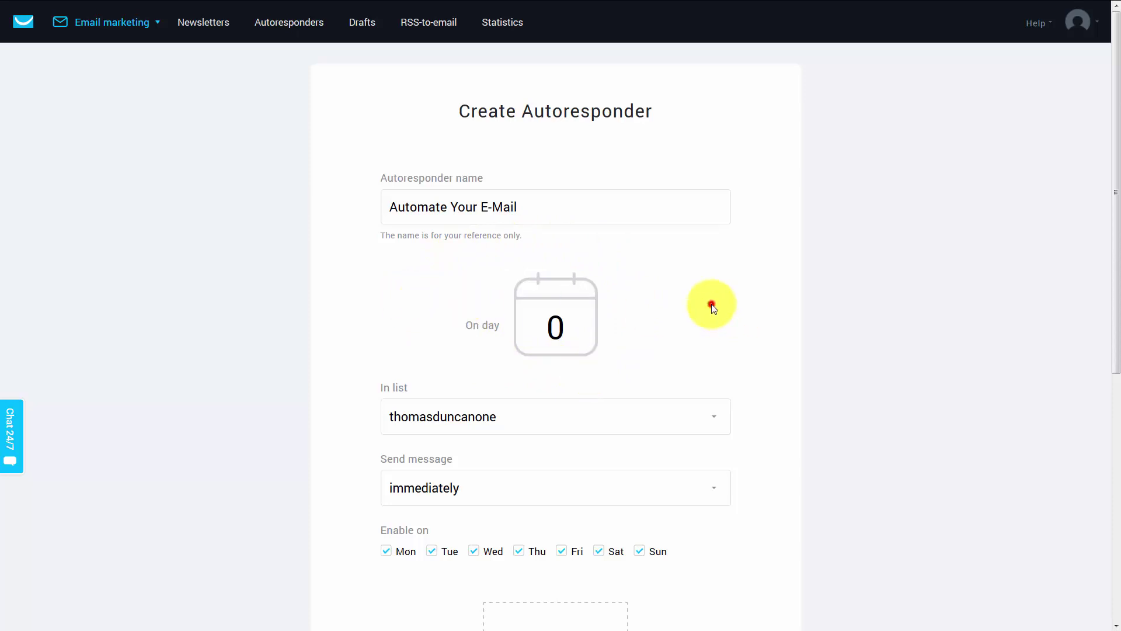
scroll(710, 306, "down", 2)
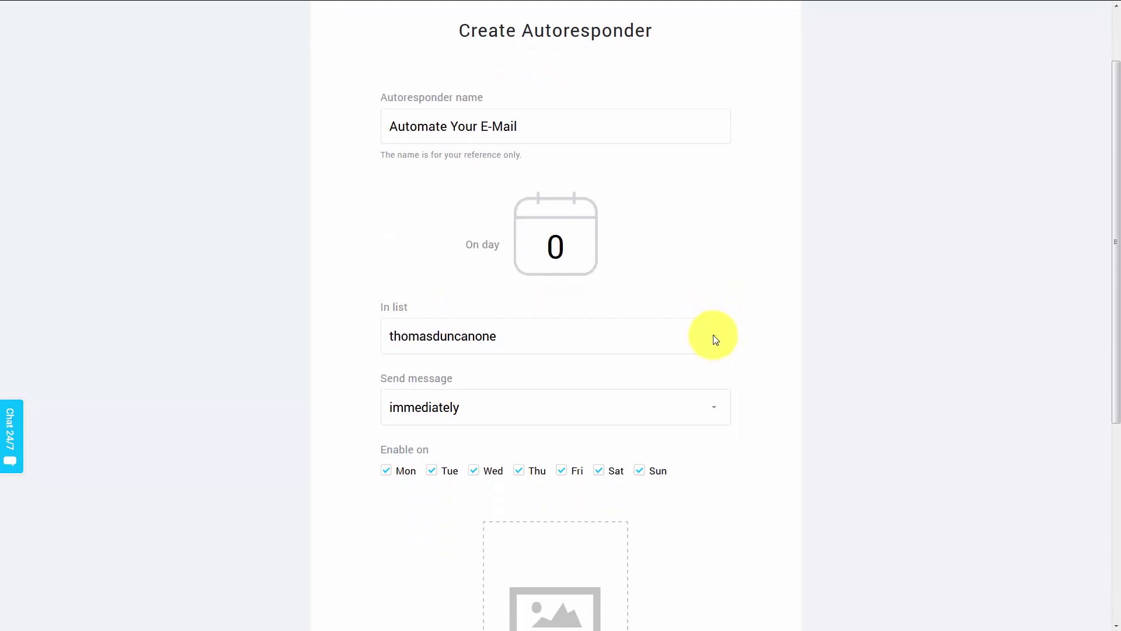
left_click(715, 337)
left_click(490, 369)
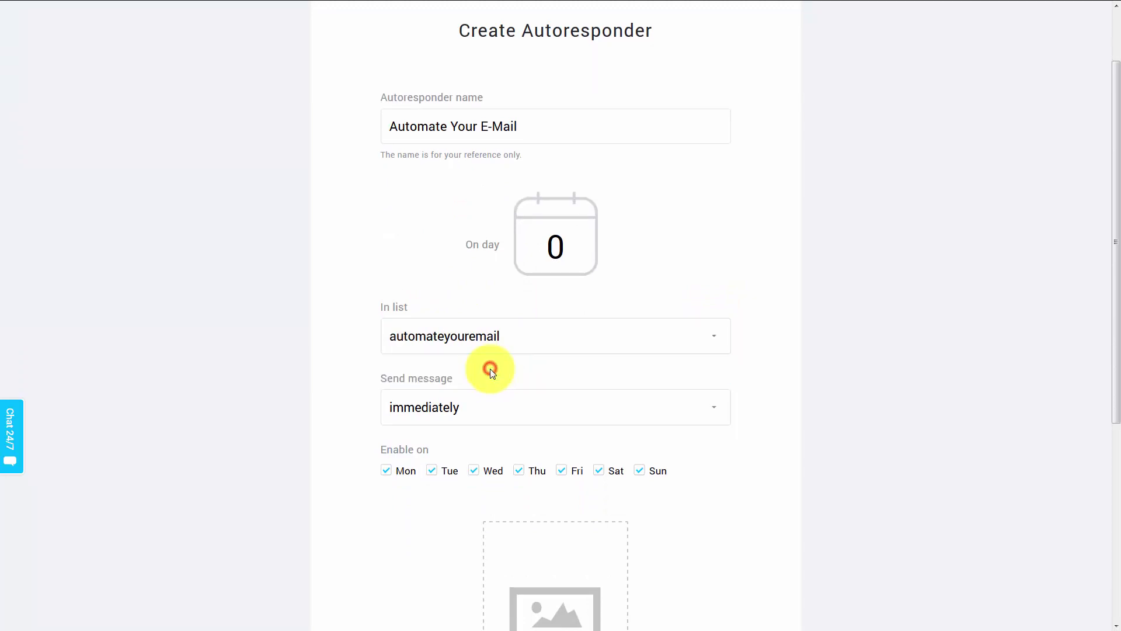
scroll(339, 356, "up", 2)
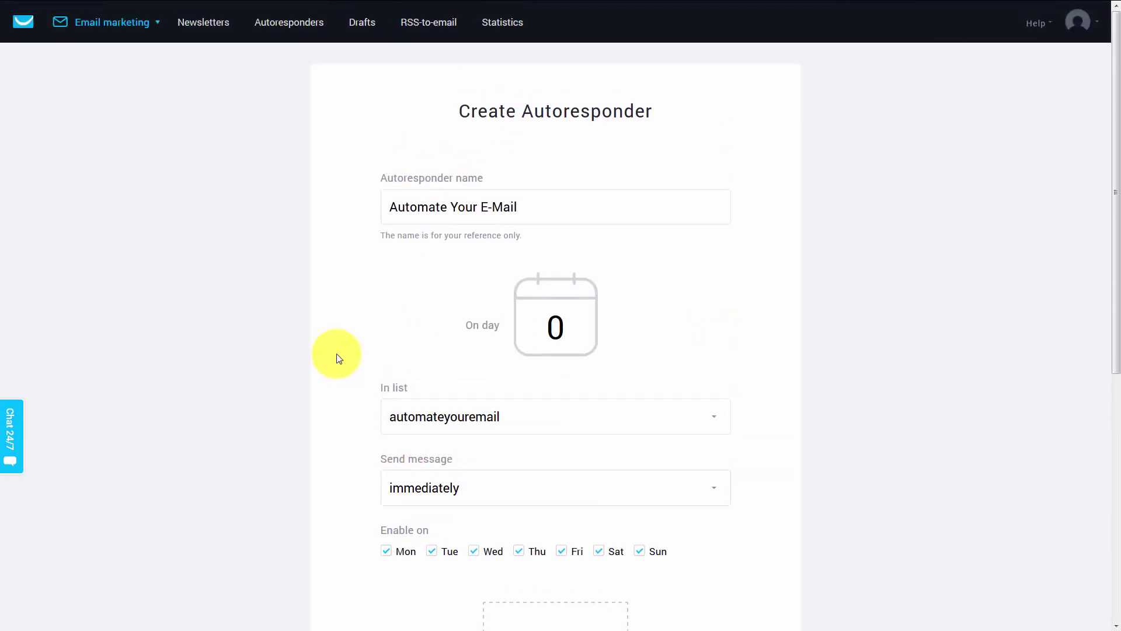
scroll(339, 358, "down", 2)
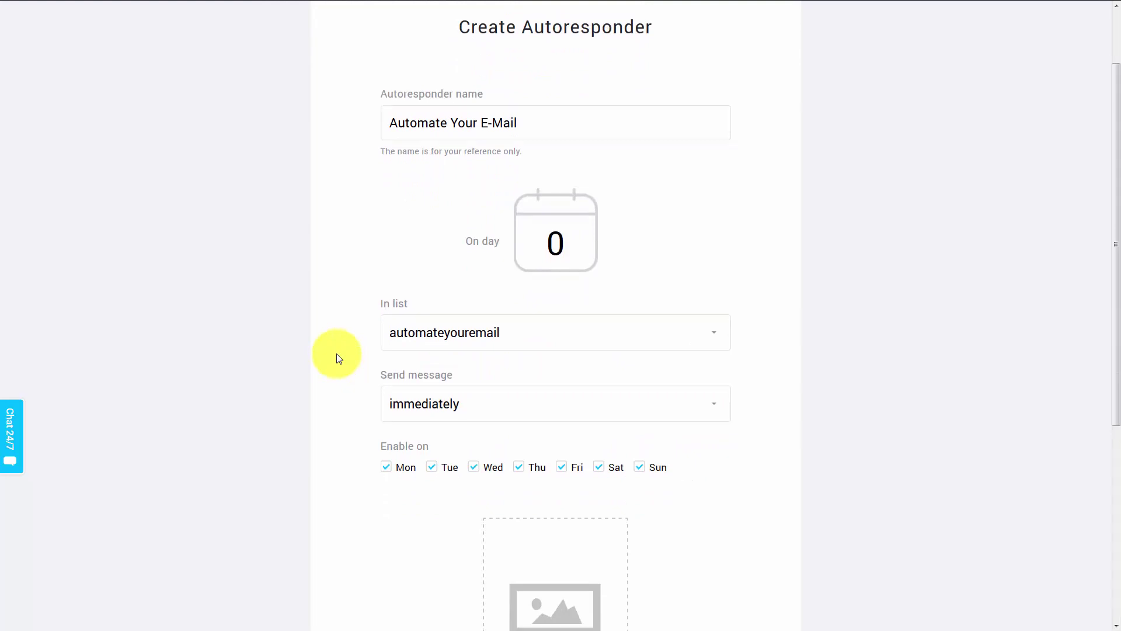
scroll(336, 352, "down", 2)
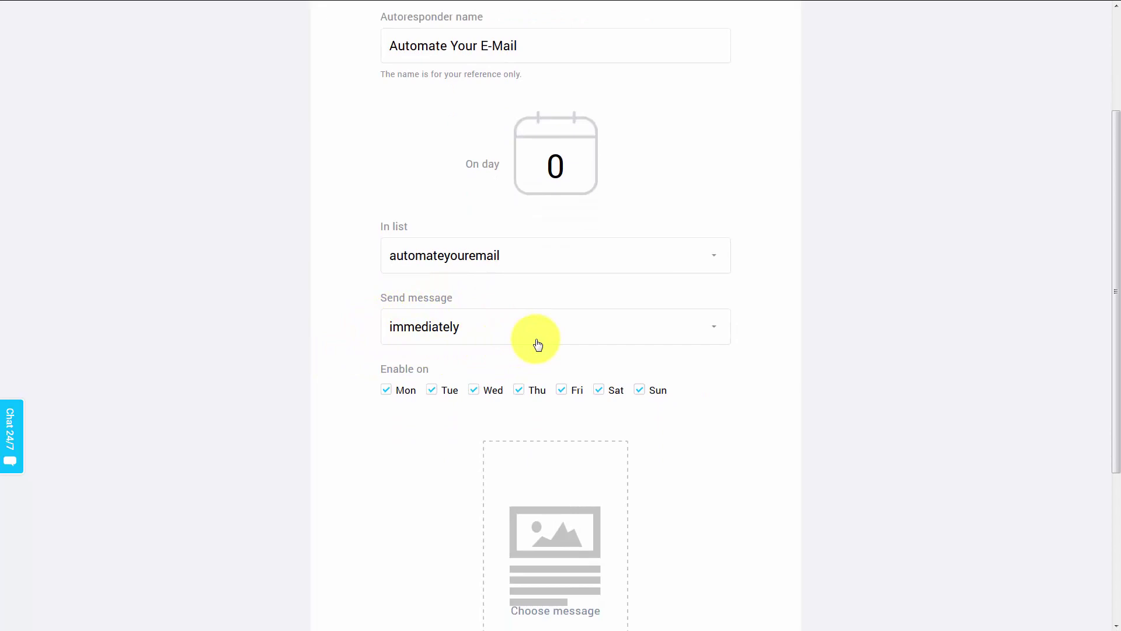
left_click(718, 325)
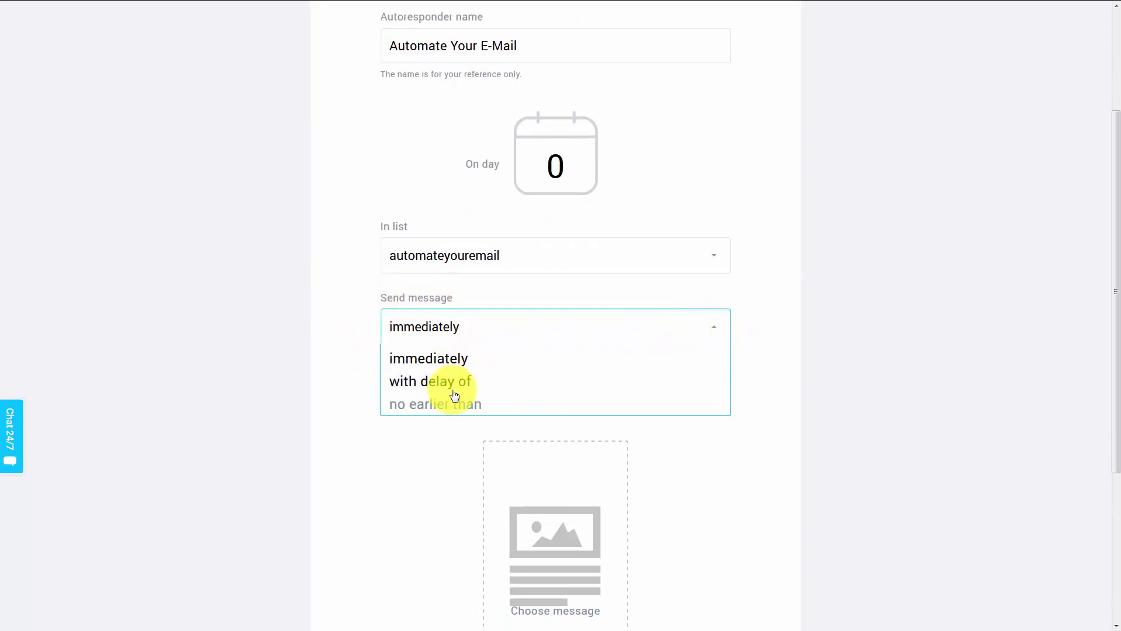
left_click(430, 381)
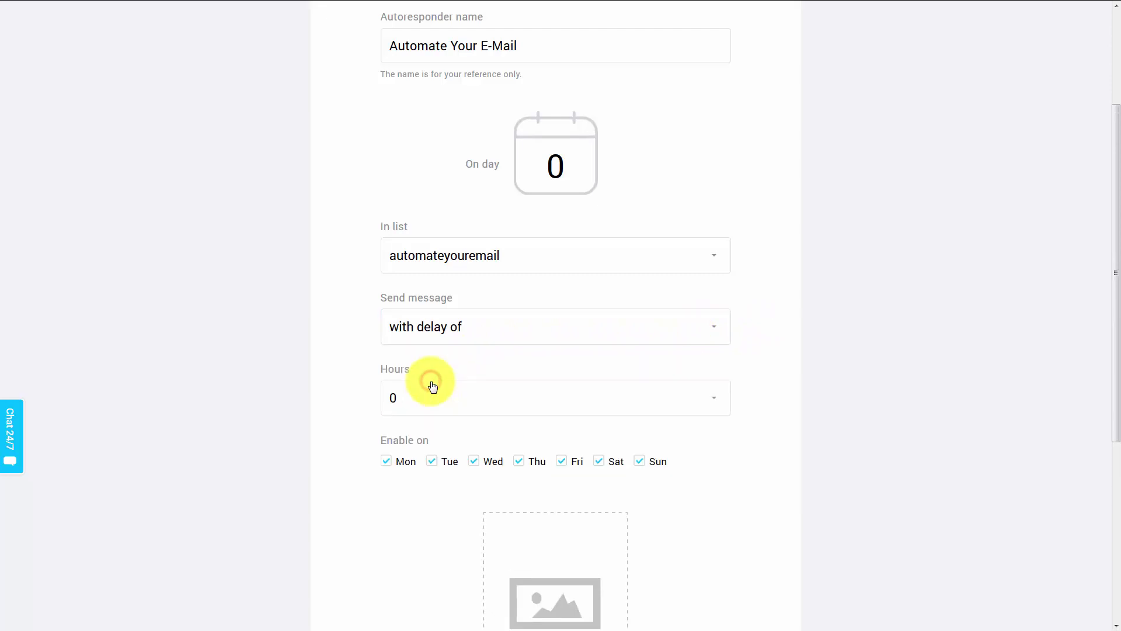
left_click(611, 339)
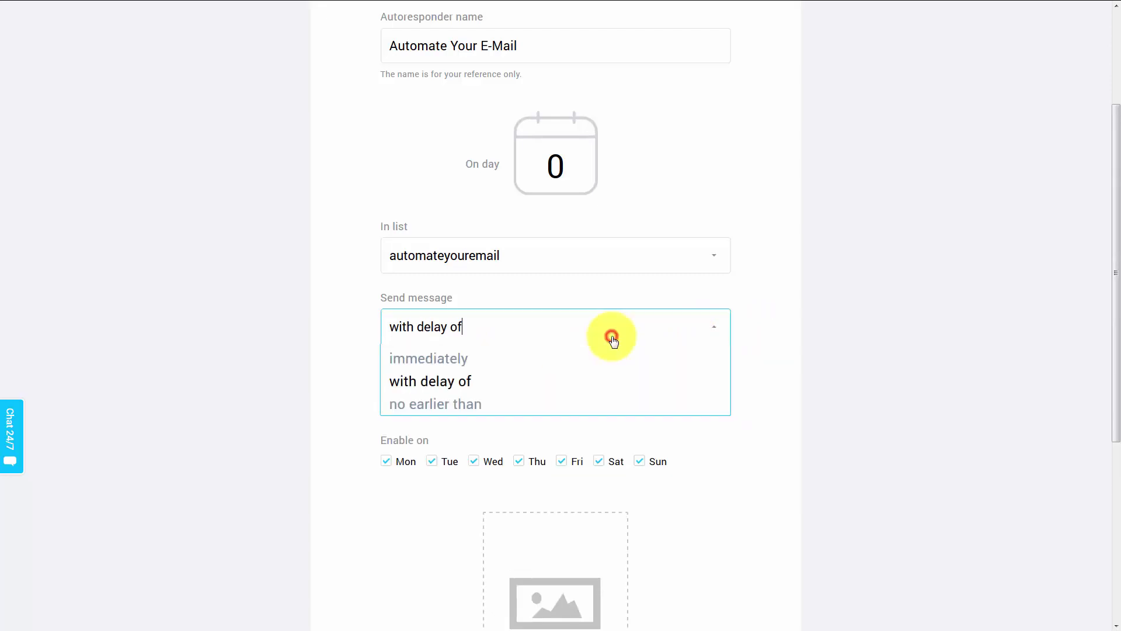
left_click(442, 404)
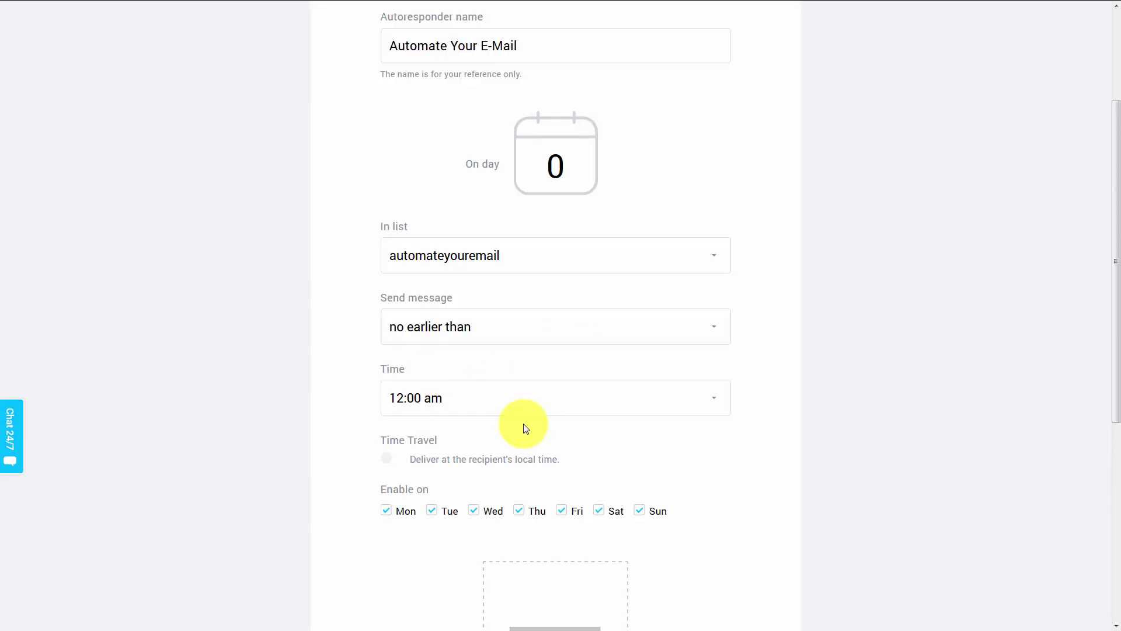
left_click(712, 326)
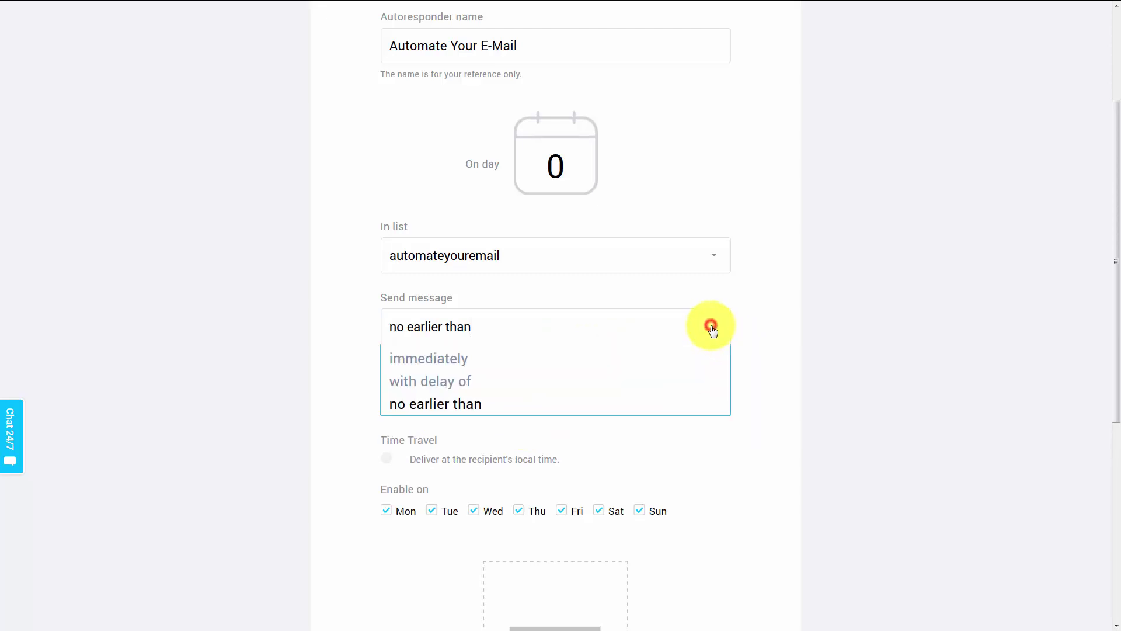
left_click(448, 358)
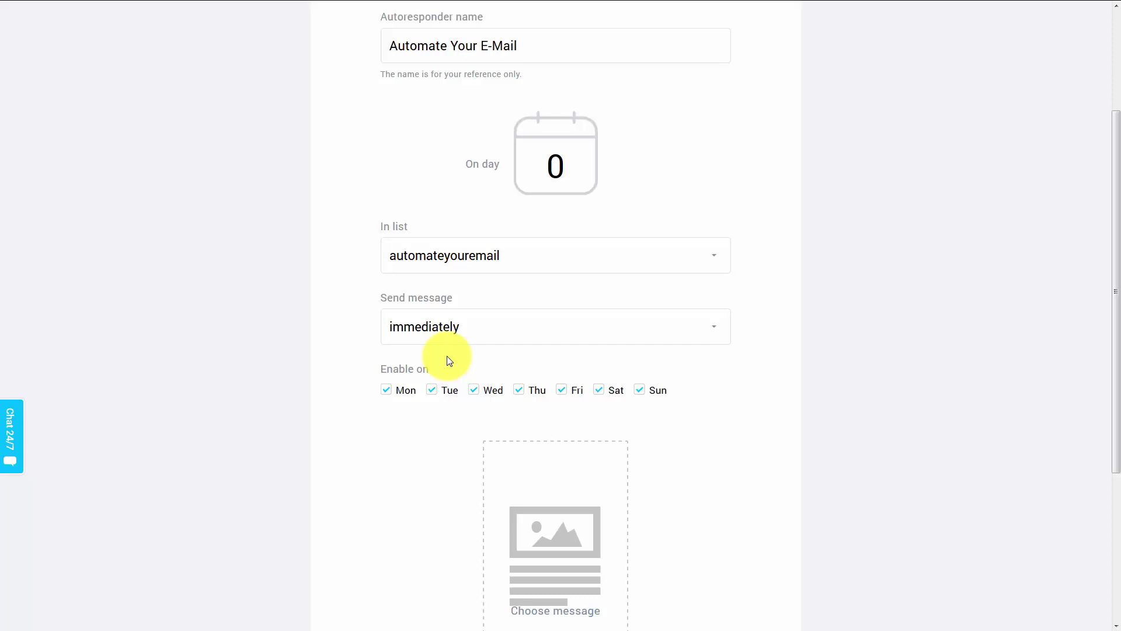
scroll(448, 362, "down", 1)
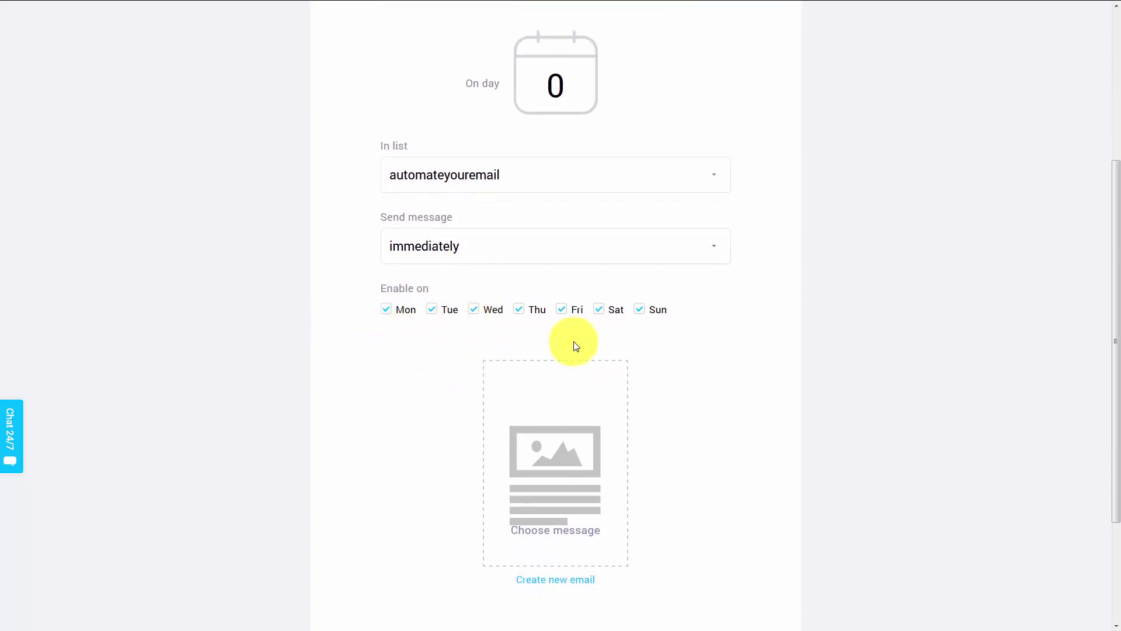
Untick Monday and Sunday so the autoresponder sends Tuesday through Saturday only
left_click(387, 309)
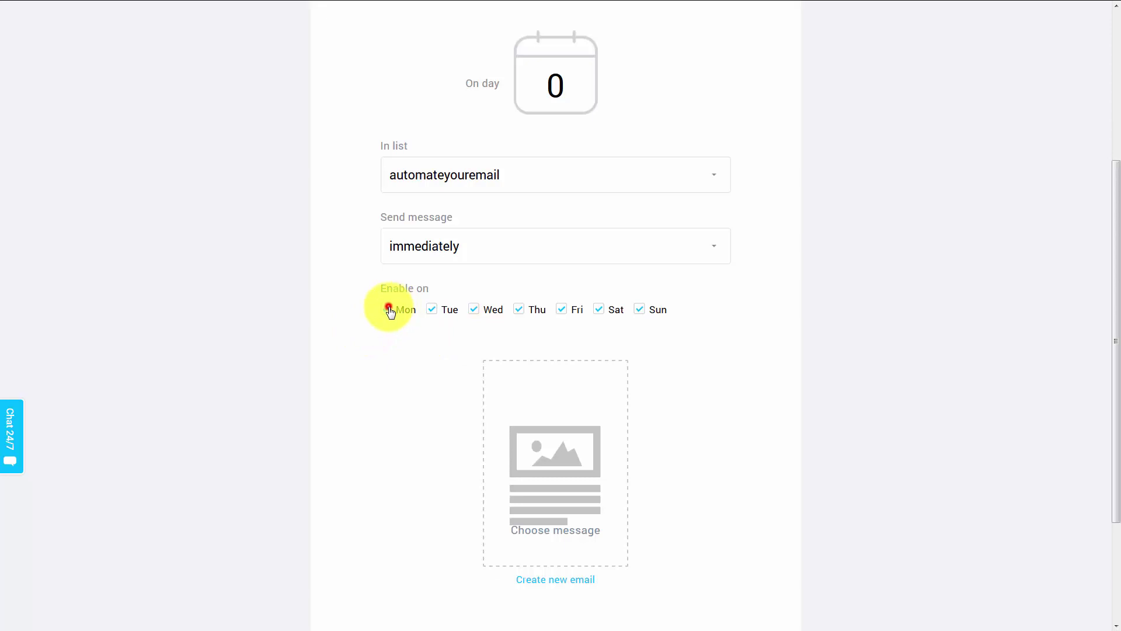
left_click(647, 316)
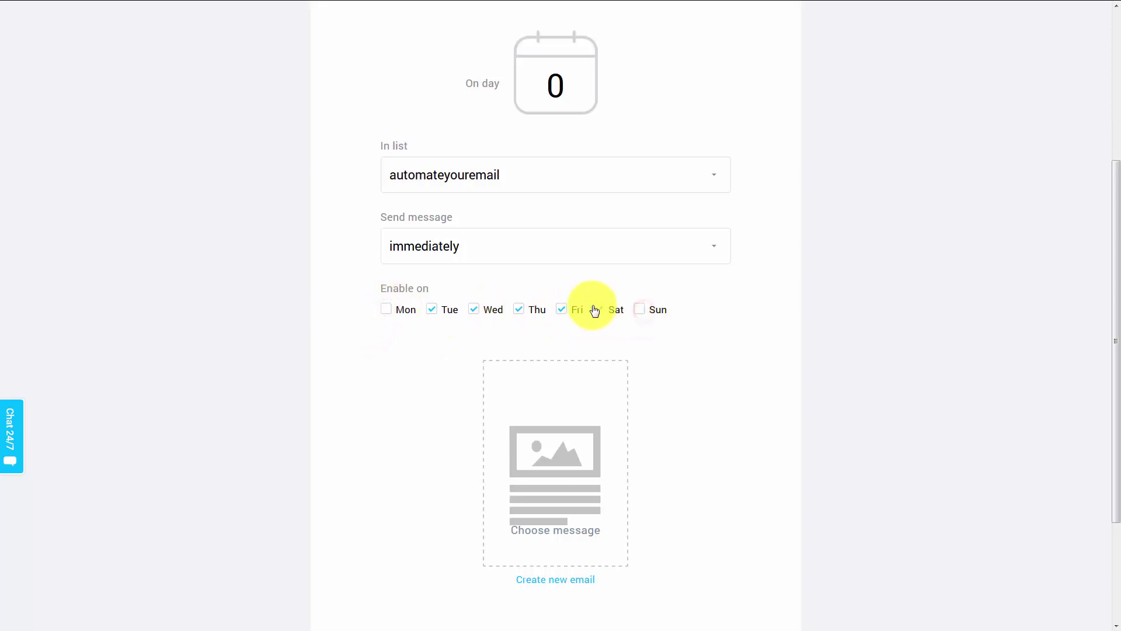
left_click(591, 307)
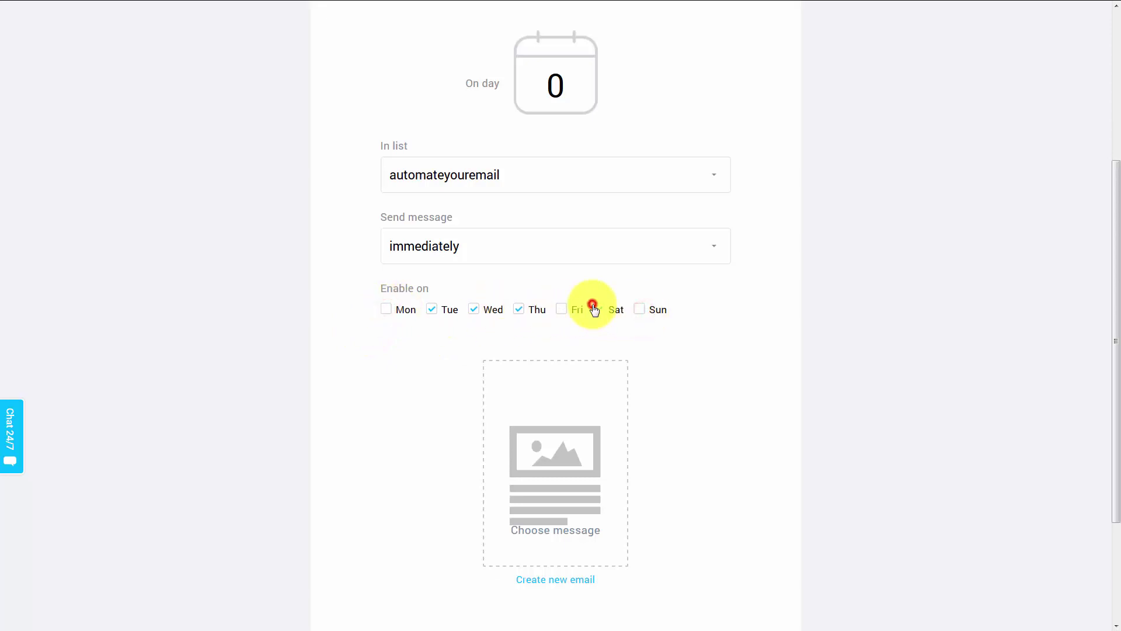
left_click(563, 309)
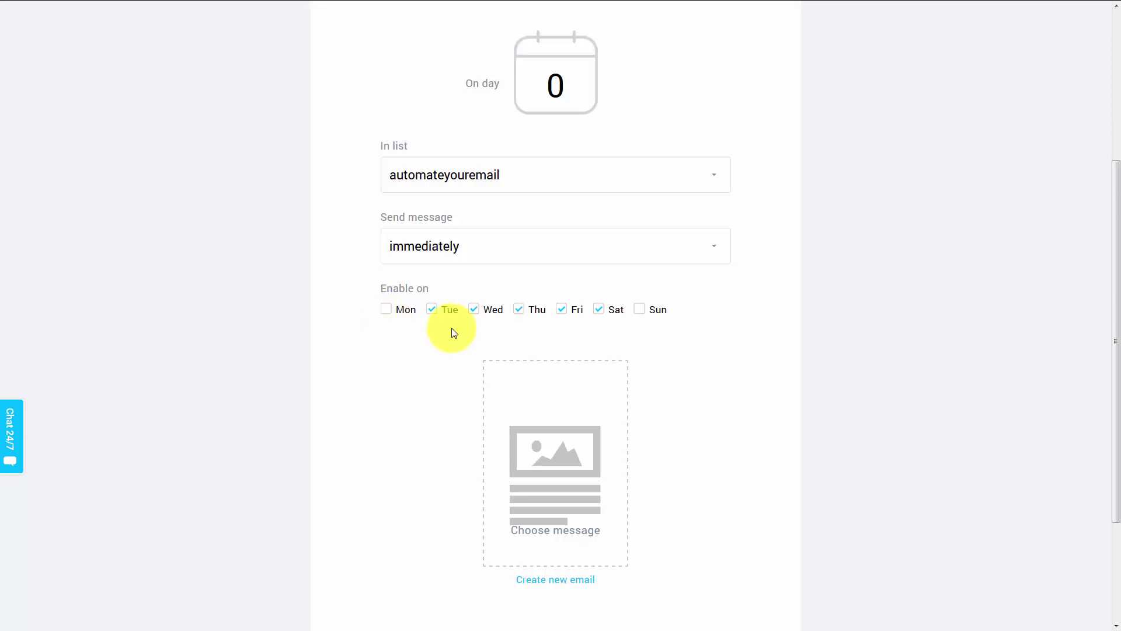
Attach the 'Welcome to Automate Your E-Mail' newsletter as the autoresponder's message
scroll(455, 332, "down", 3)
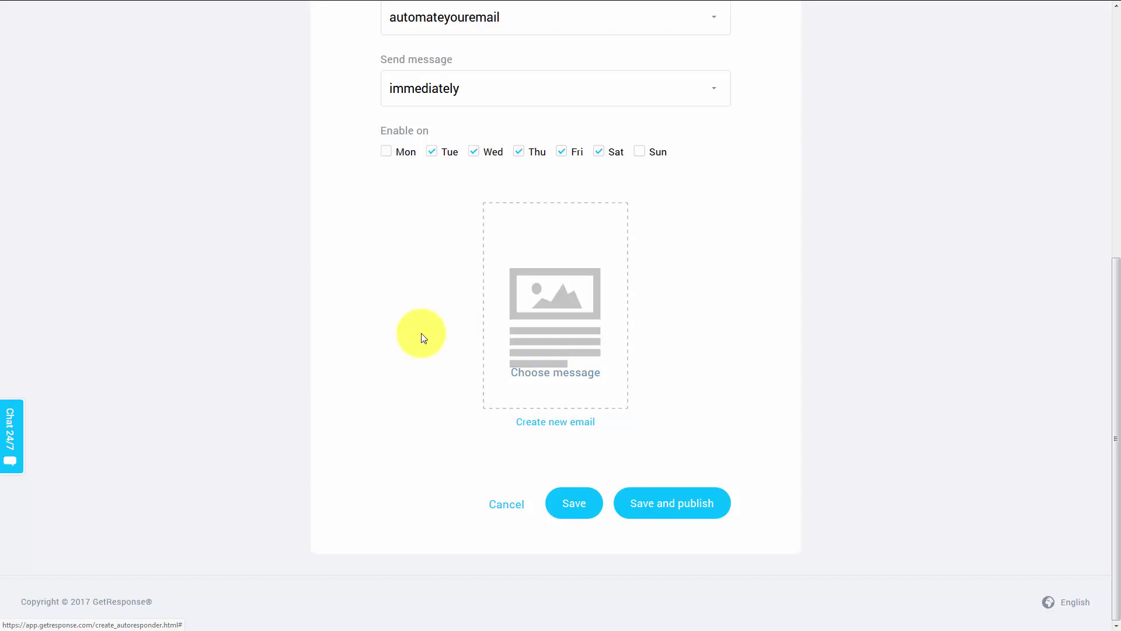
left_click(537, 327)
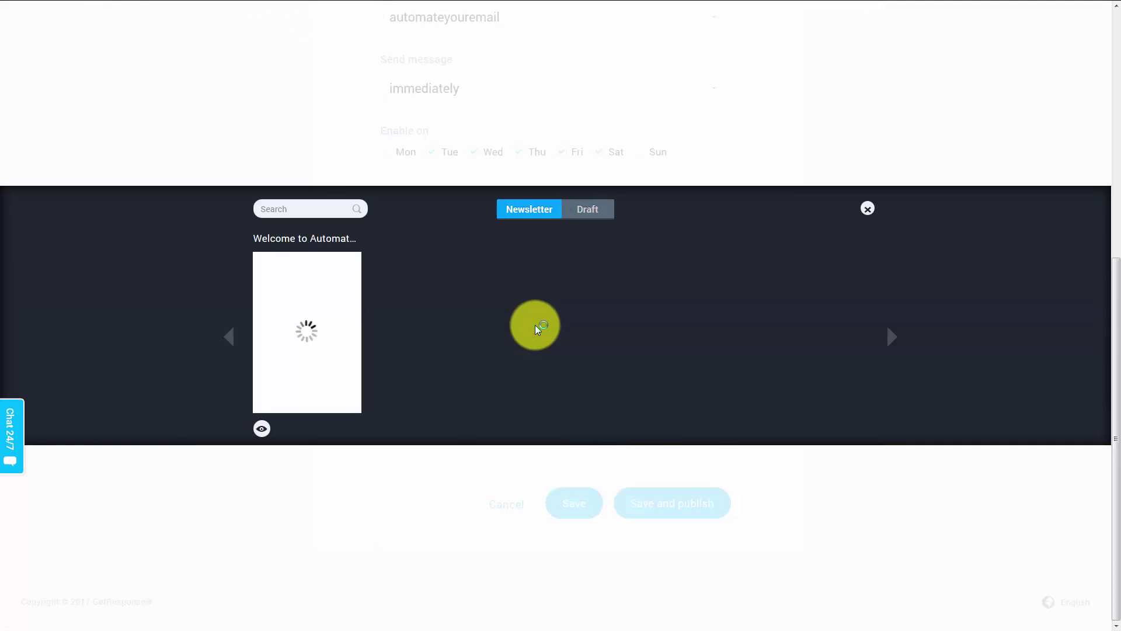
mouse_move(325, 270)
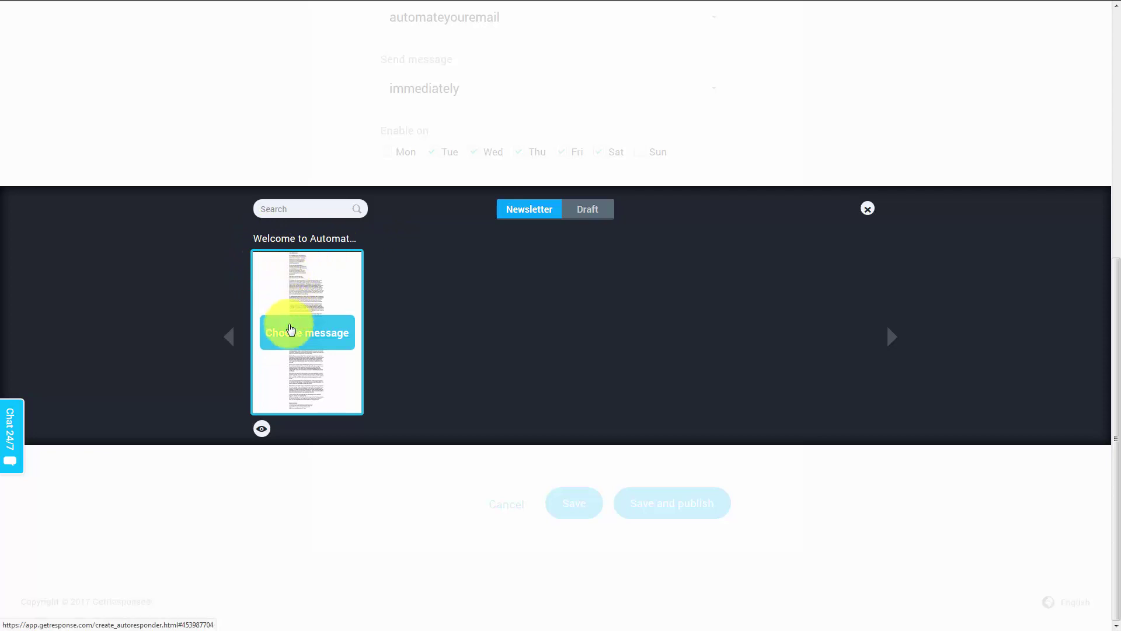
left_click(290, 339)
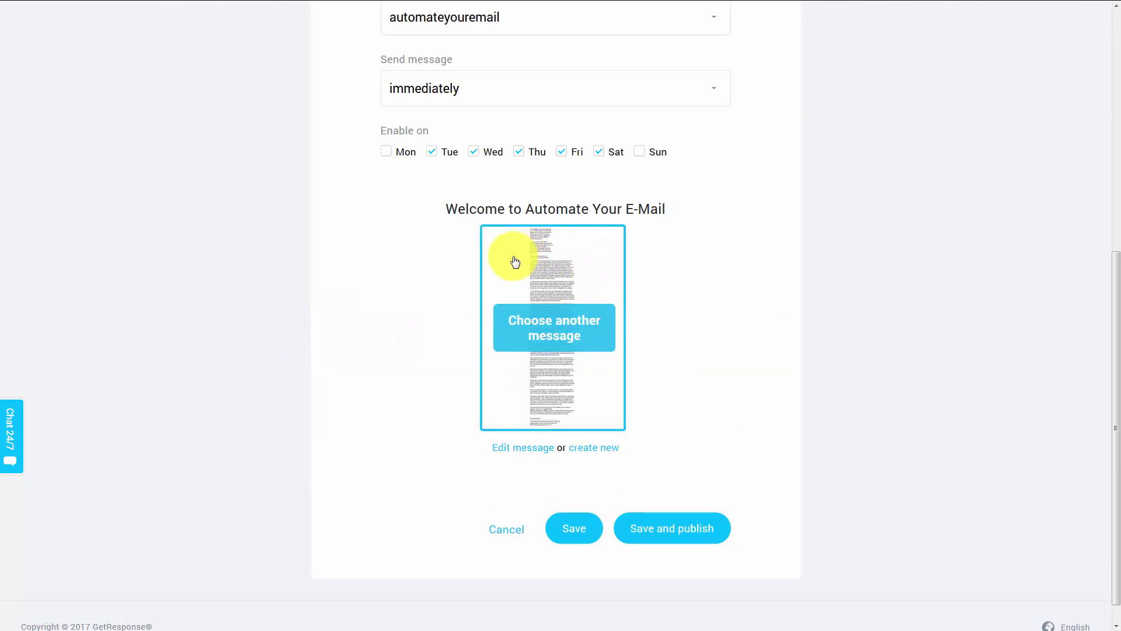
Save and publish the day-0 Automate Your E-Mail autoresponder
left_click(643, 526)
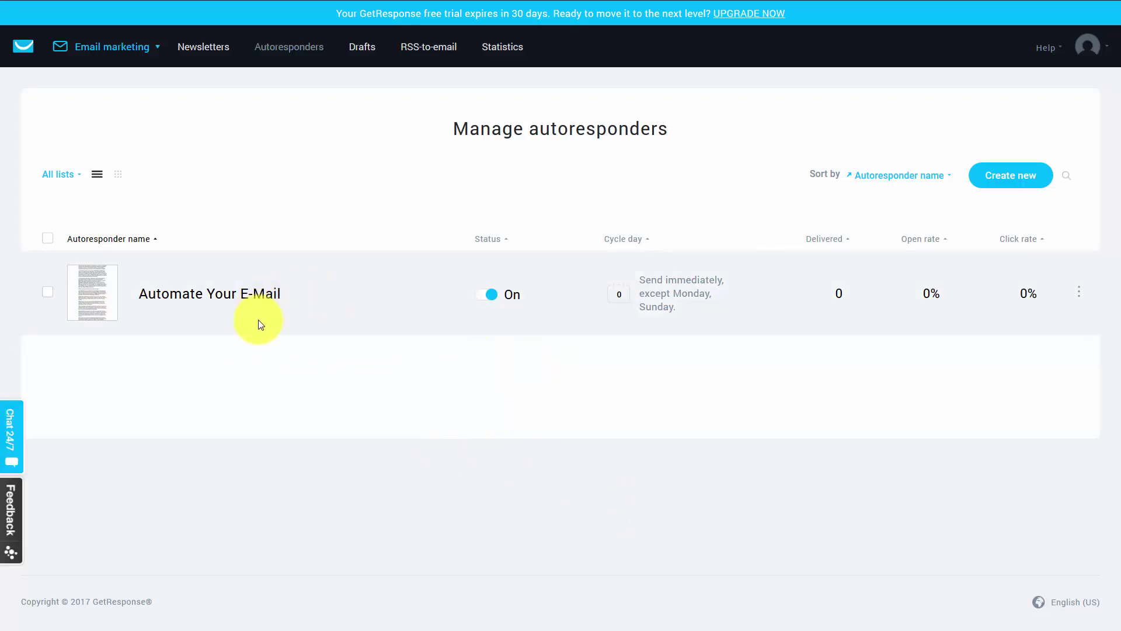
Filter the autoresponder list to the automateyouremail list only
left_click(79, 173)
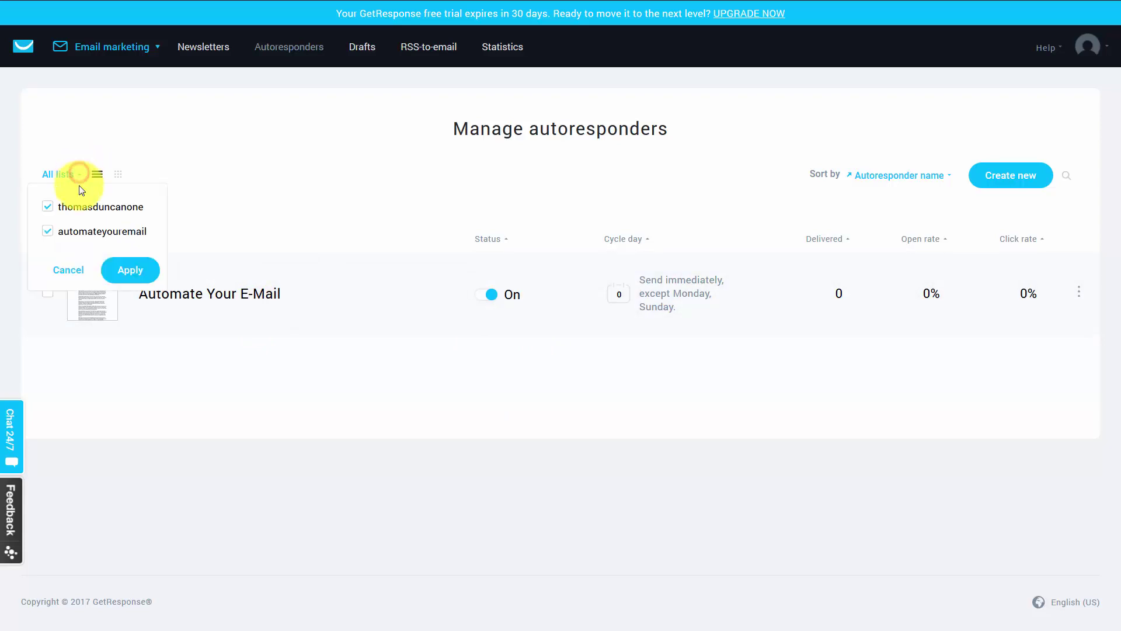
left_click(48, 208)
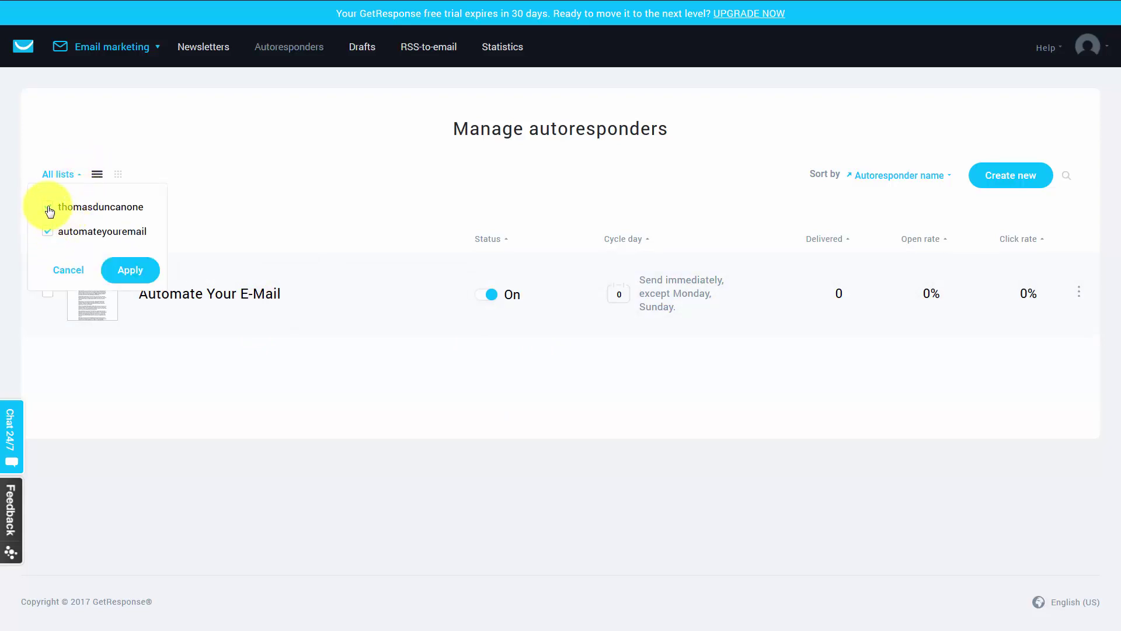
left_click(113, 270)
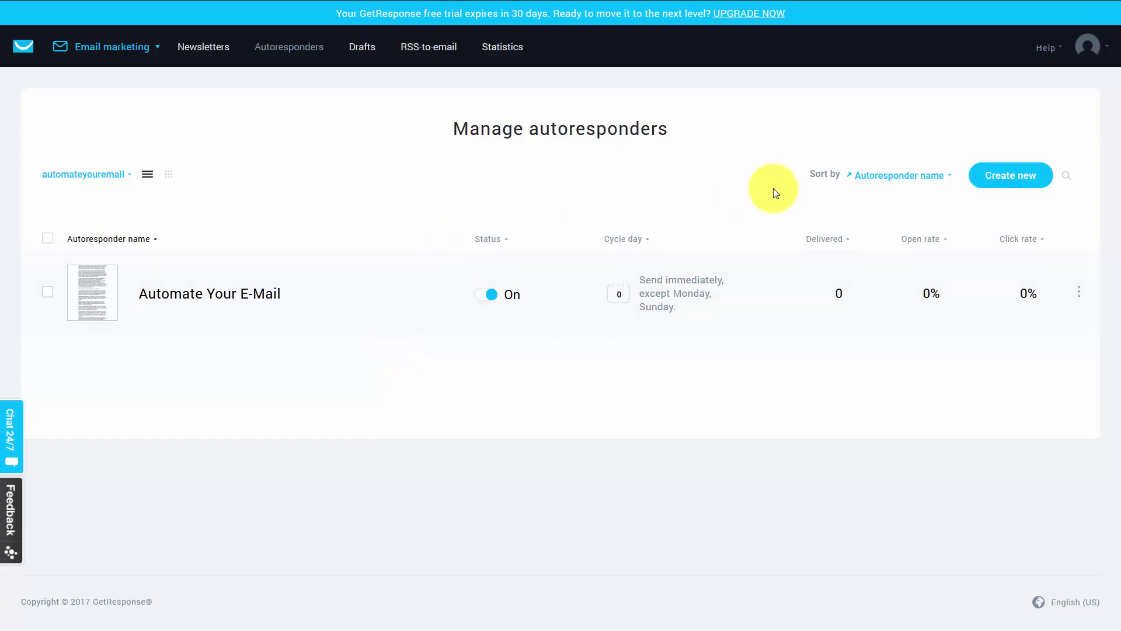
Create another autoresponder named 'Automate Day 1' with the On day value set to 1
left_click(1005, 180)
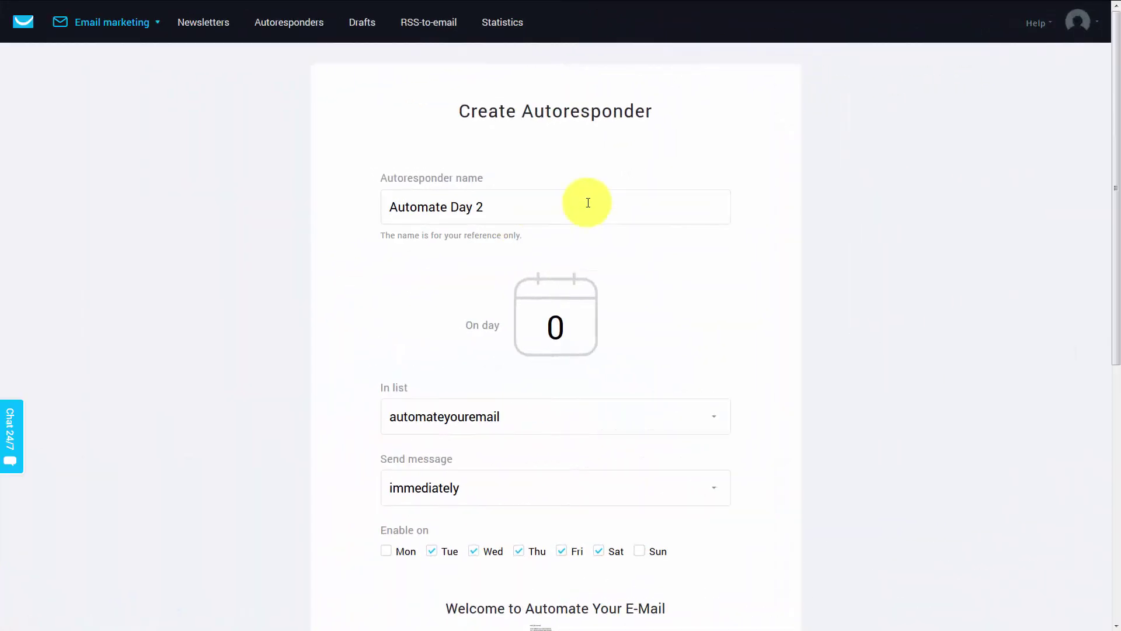
left_click(496, 204)
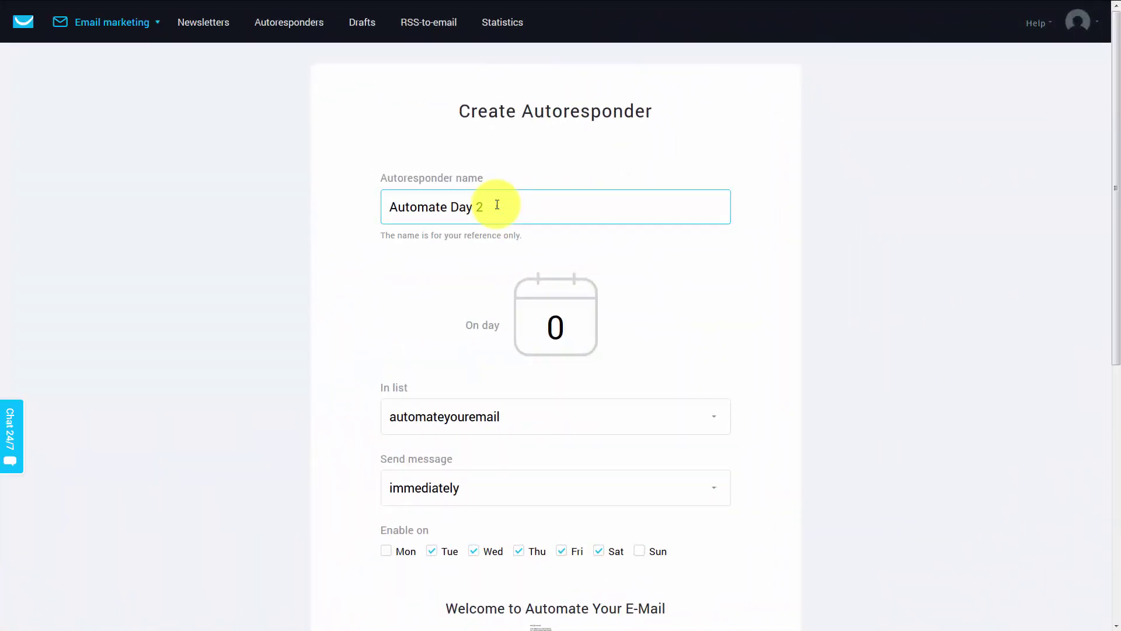
left_click(362, 252)
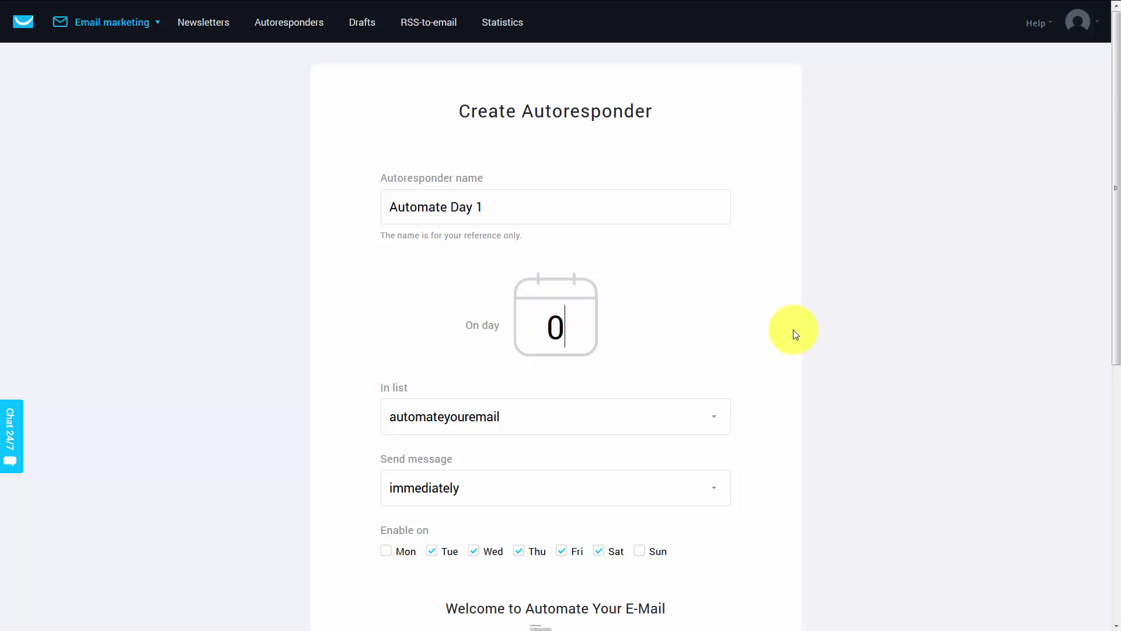
key("BackSpace")
type("1")
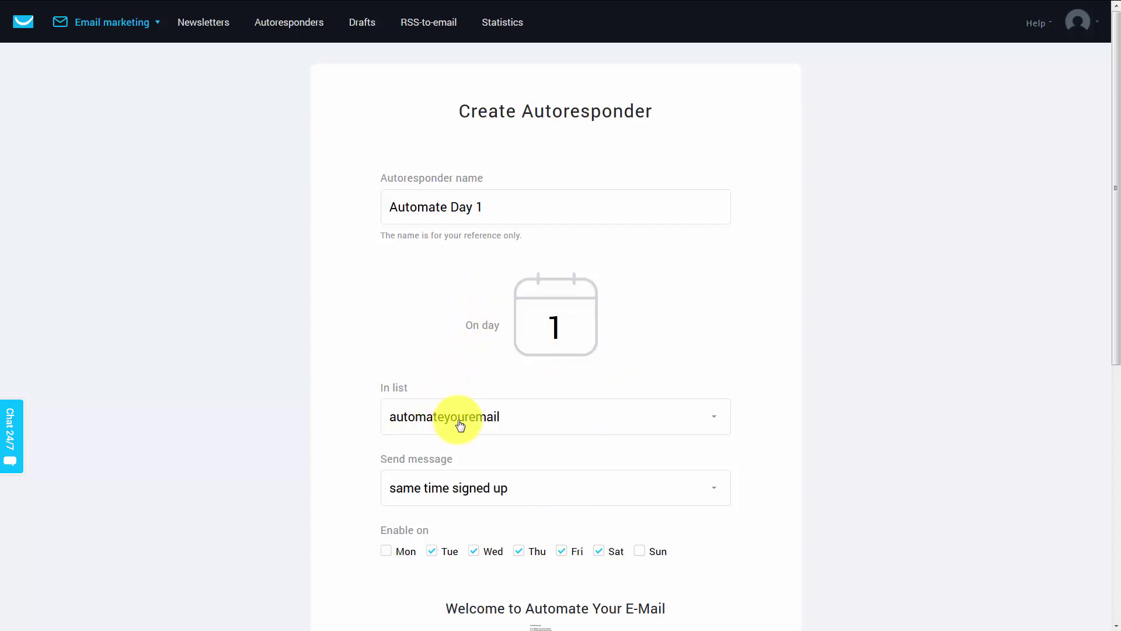
scroll(460, 425, "down", 1)
Publish 'Automate Day 1', leaving the default send timing unchanged
left_click(714, 408)
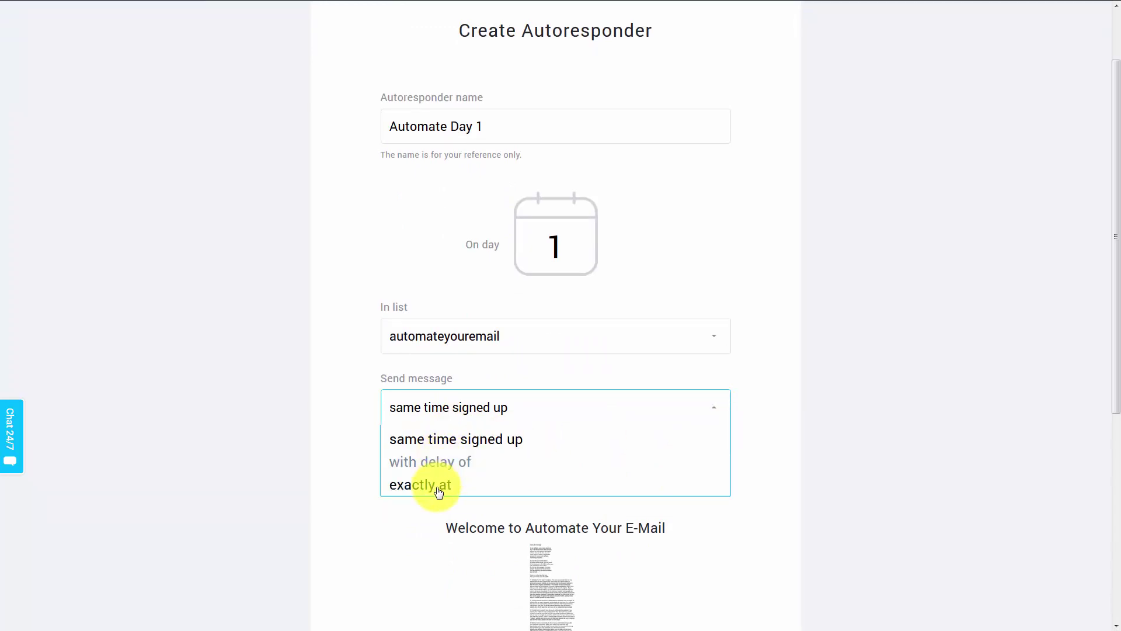
left_click(300, 350)
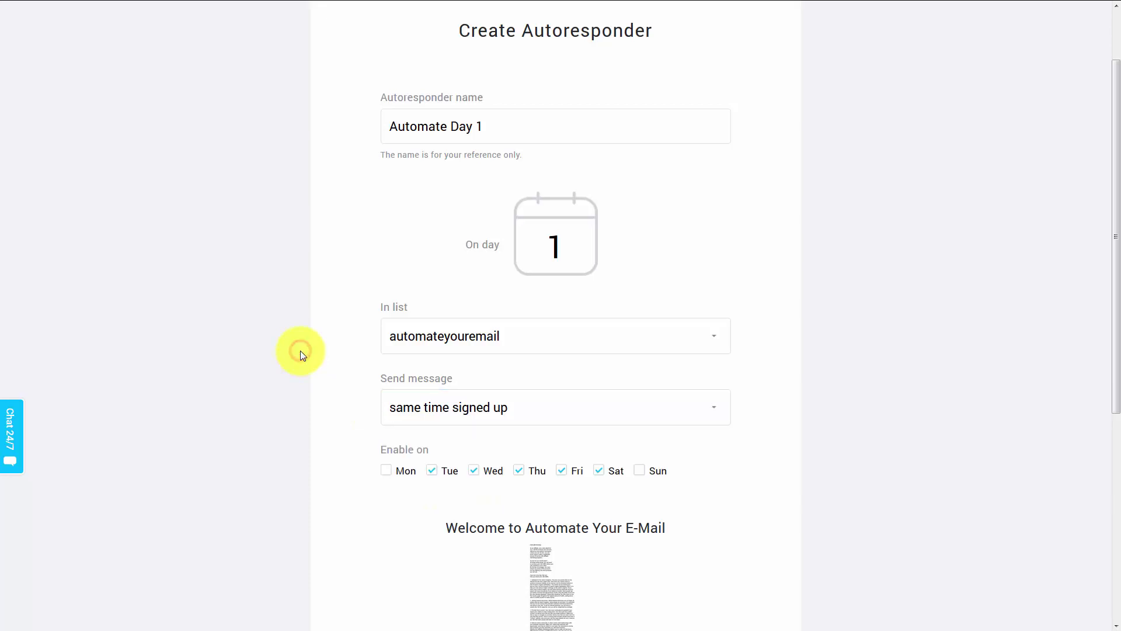
scroll(300, 350, "down", 1)
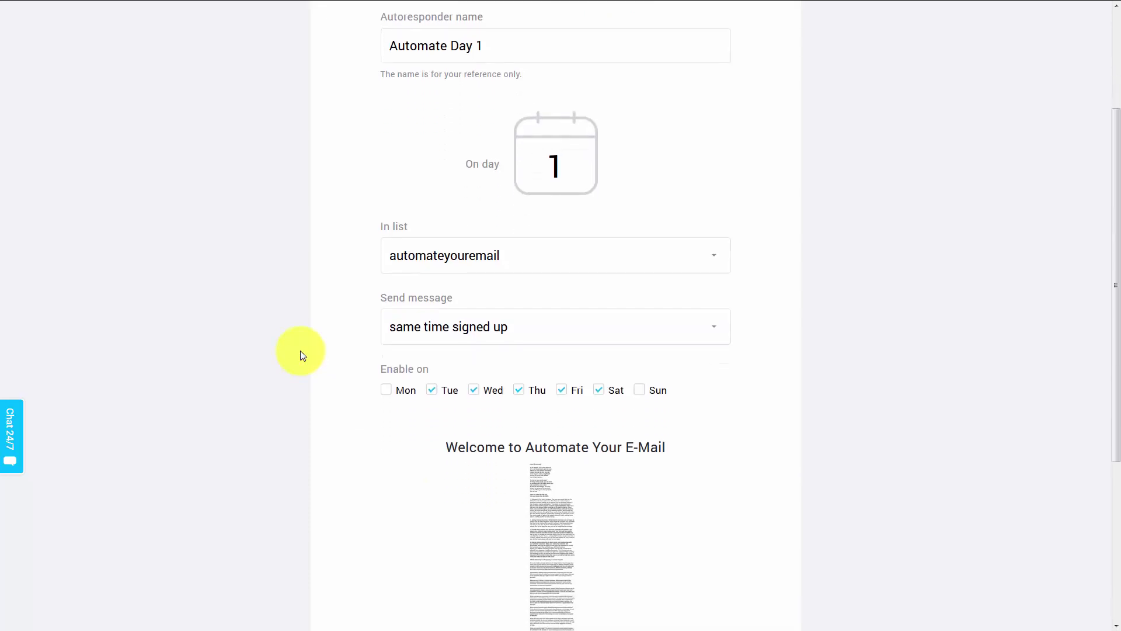
scroll(595, 413, "down", 1)
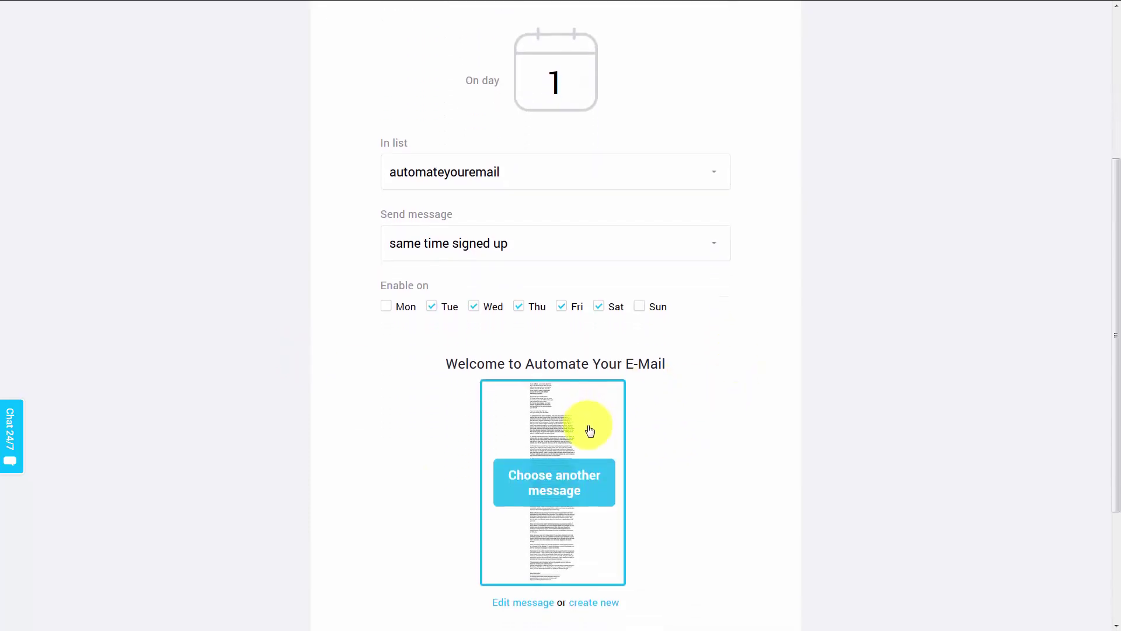
scroll(590, 430, "down", 1)
mouse_move(556, 430)
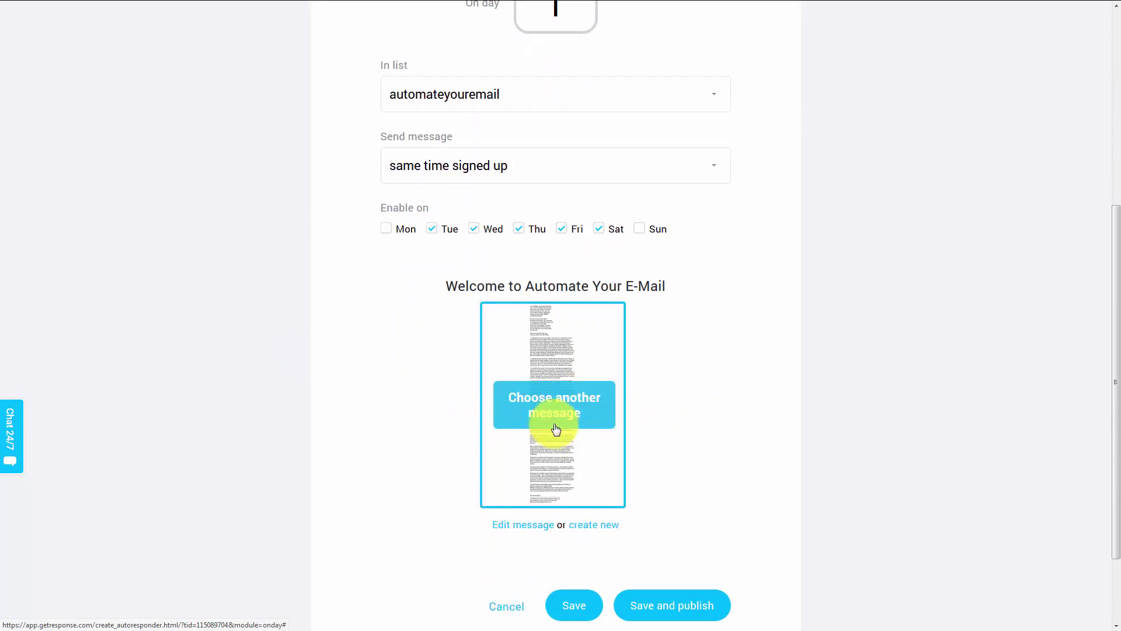
left_click(662, 607)
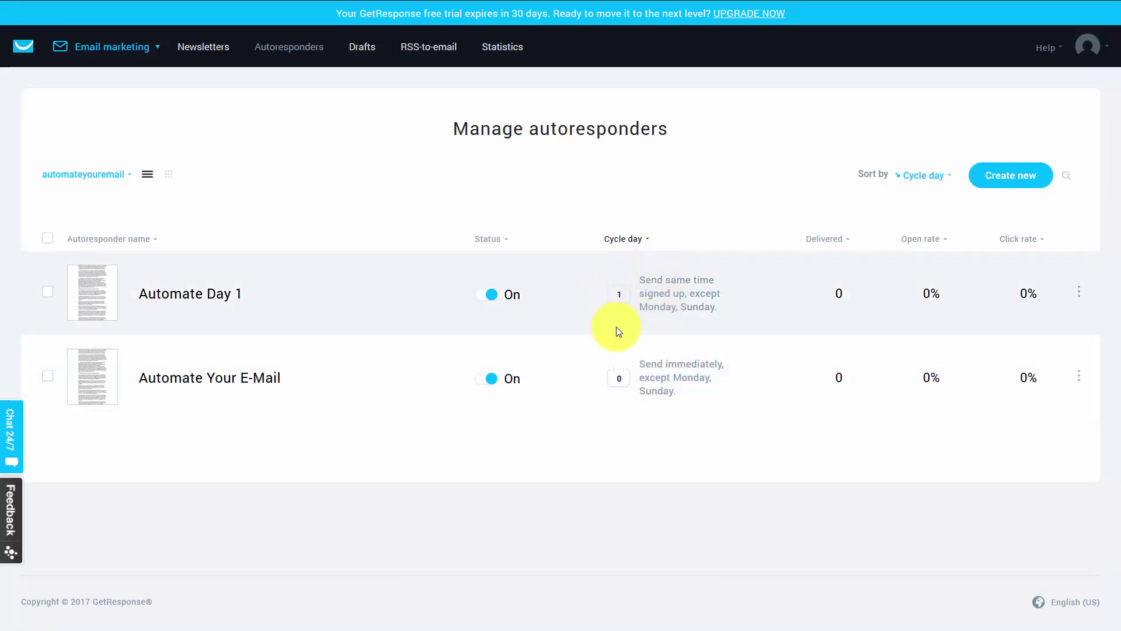
left_click(169, 175)
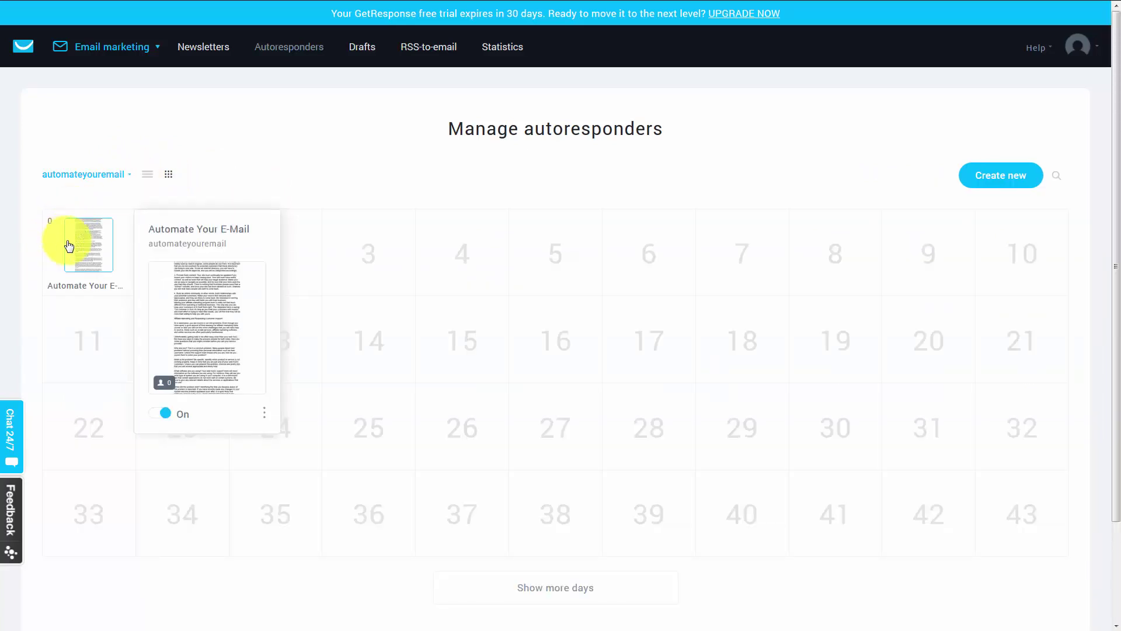
mouse_move(55, 249)
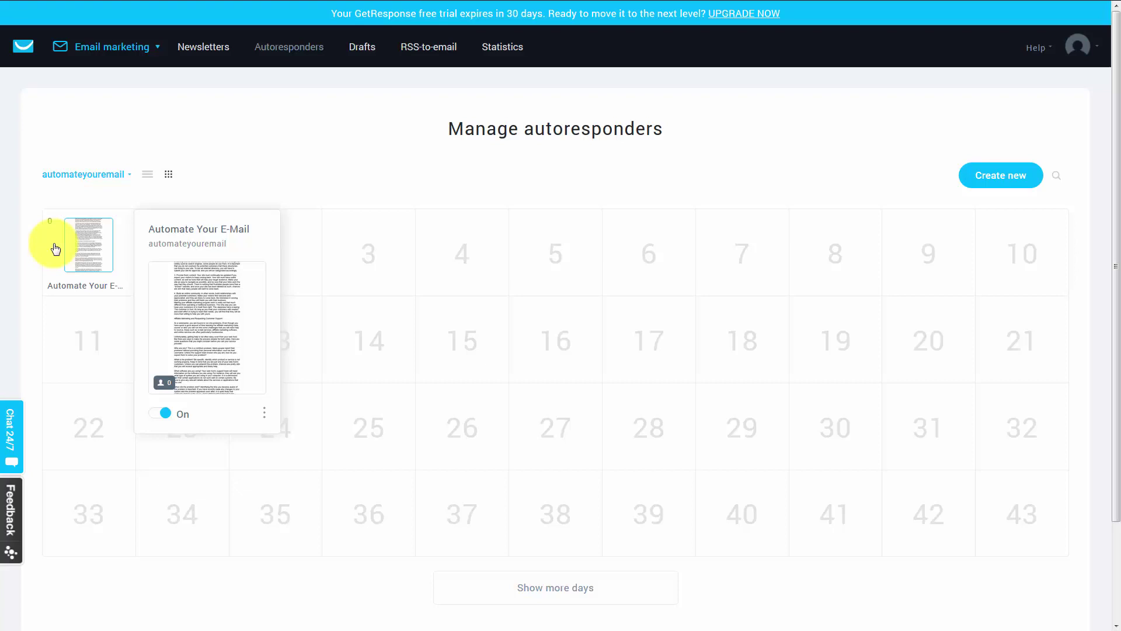
mouse_move(181, 220)
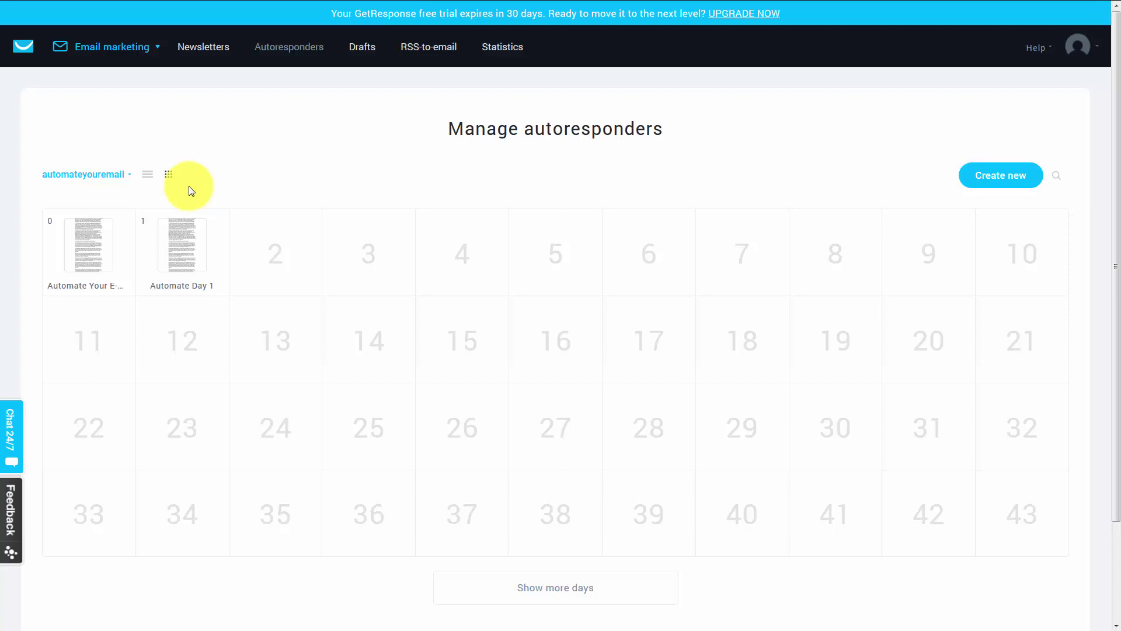
mouse_move(209, 282)
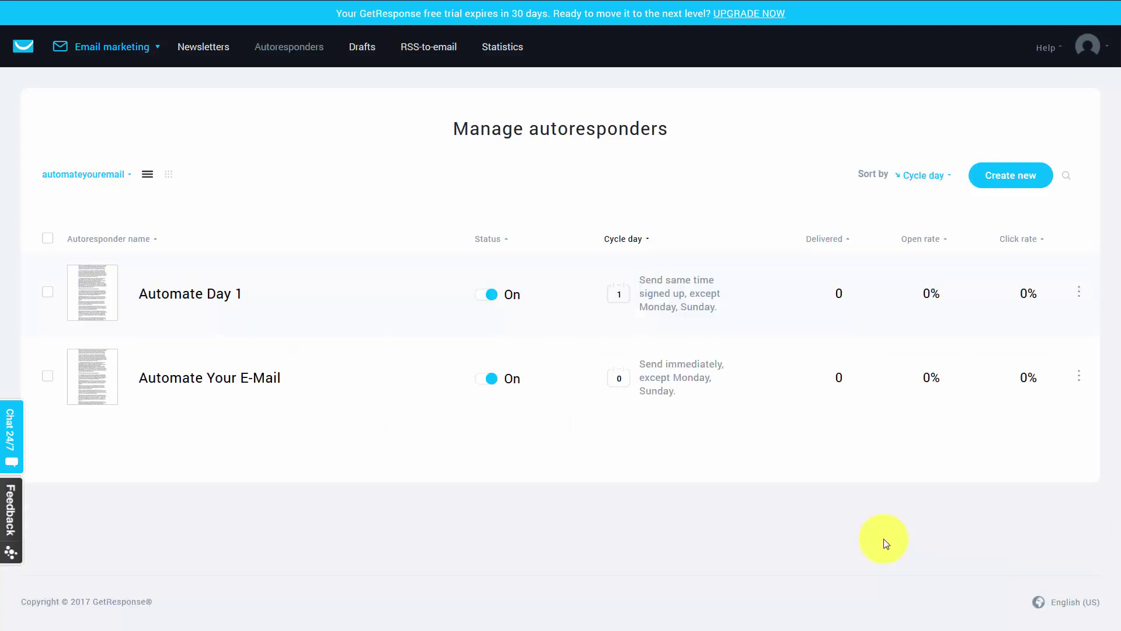
Start 'Automate Your E-Mail 2' on day 3, with Monday and Sunday unticked
left_click(1003, 177)
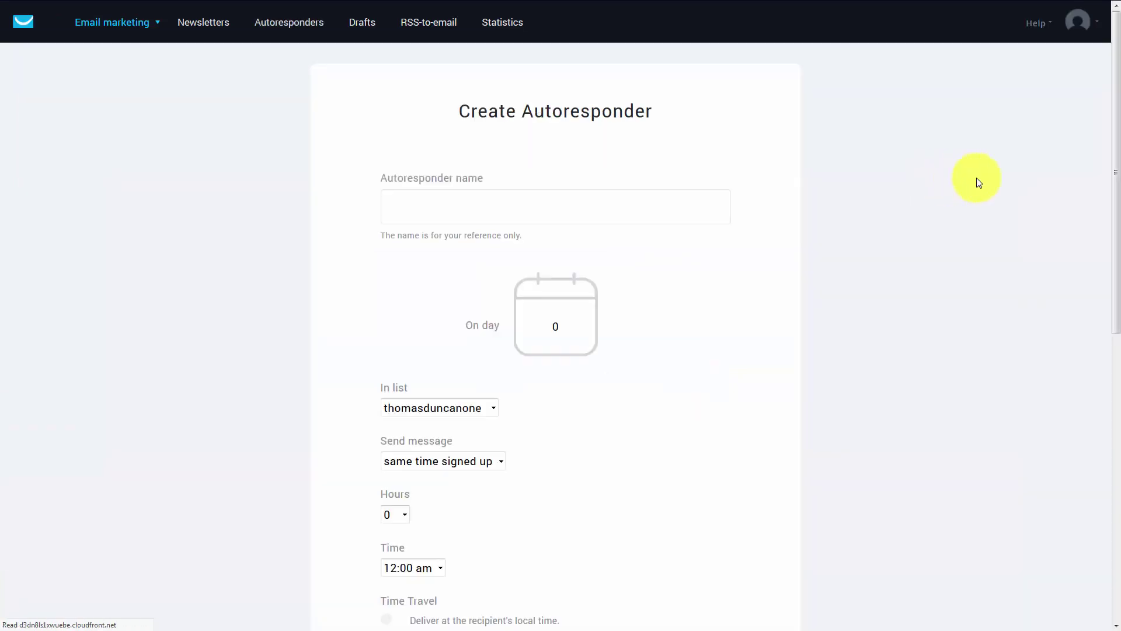
left_click(472, 201)
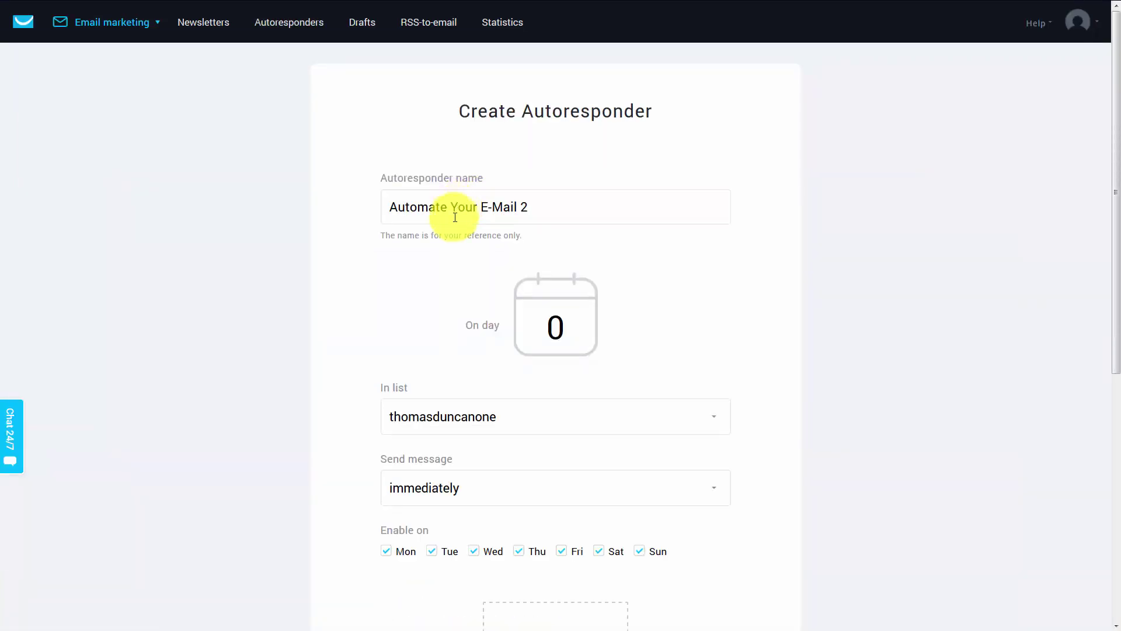
left_click(575, 324)
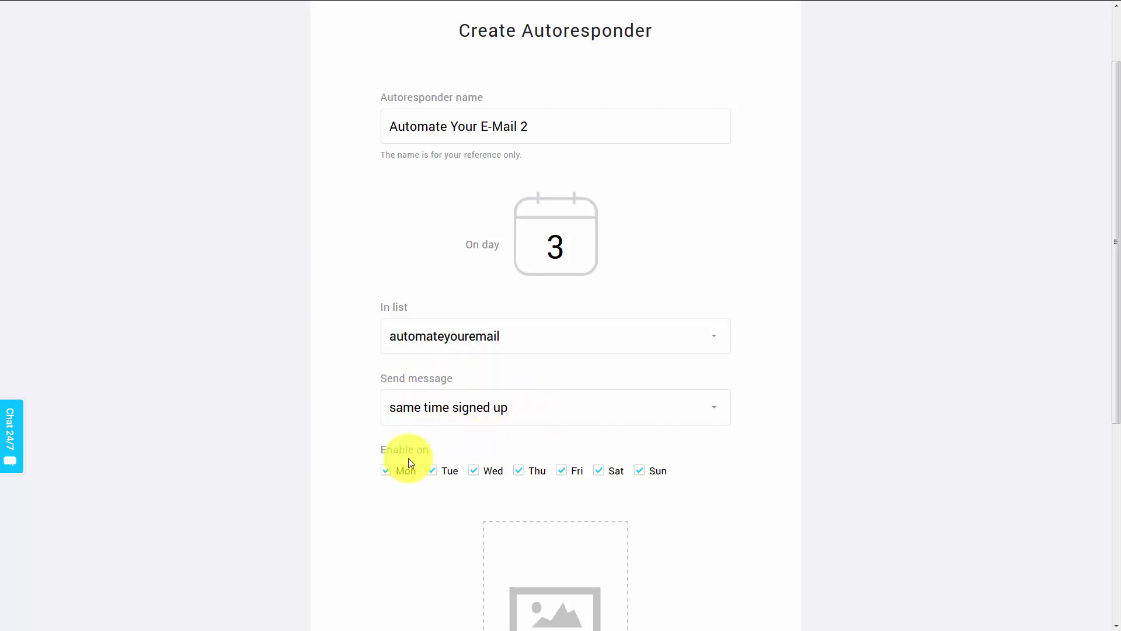
left_click(386, 470)
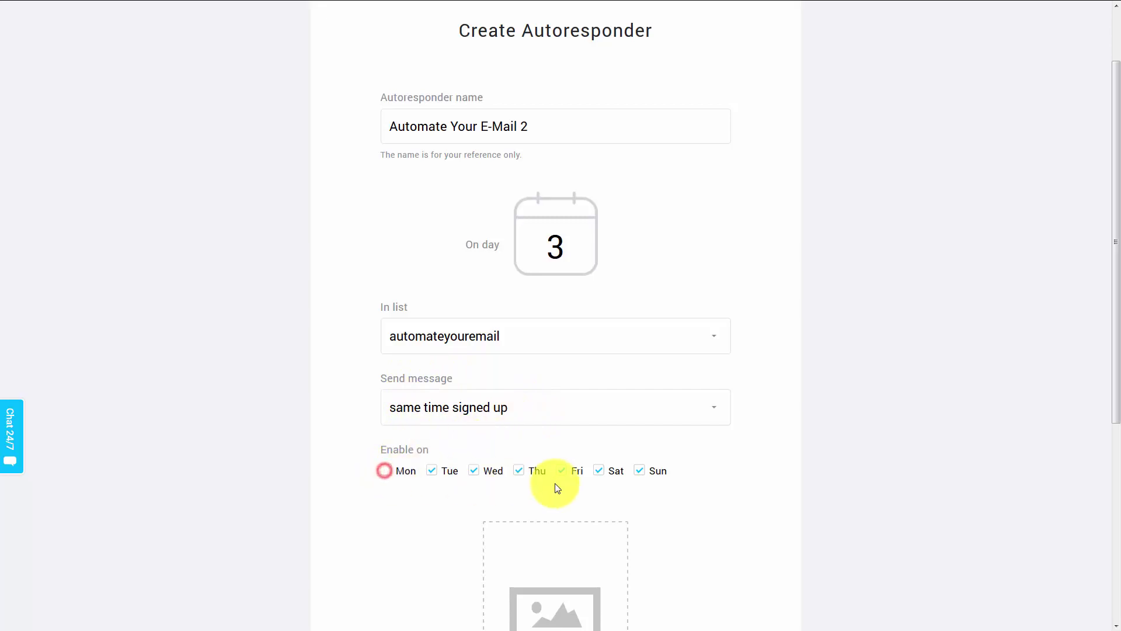
left_click(641, 470)
Attach the Welcome to Automate Your E-Mail message and publish the day-3 autoresponder
scroll(261, 423, "down", 4)
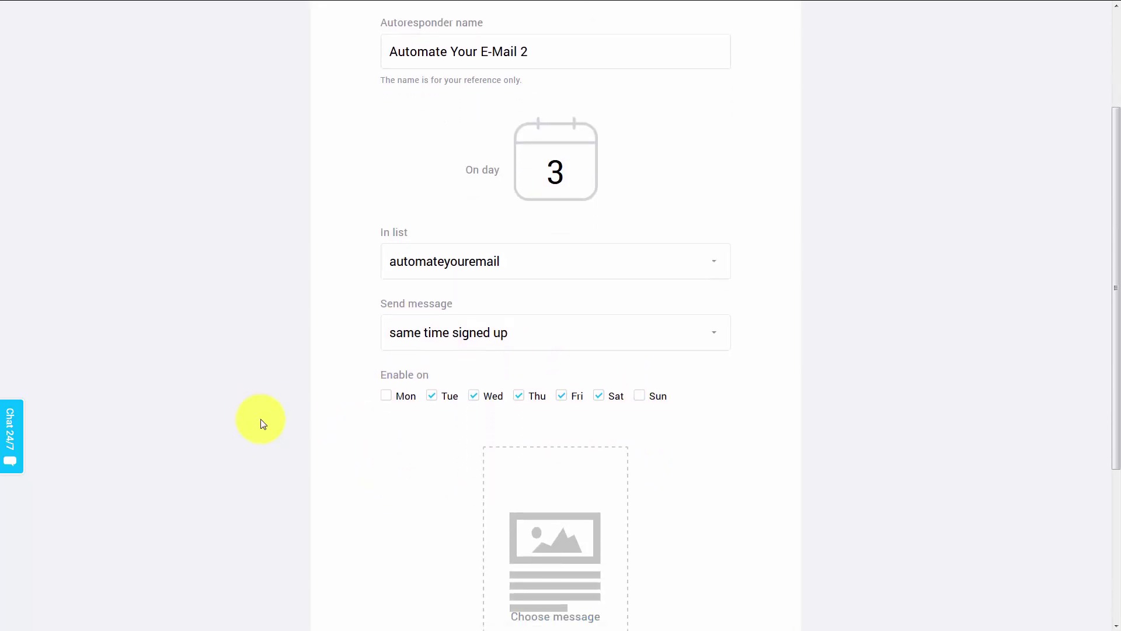
scroll(261, 423, "up", 2)
scroll(261, 423, "down", 4)
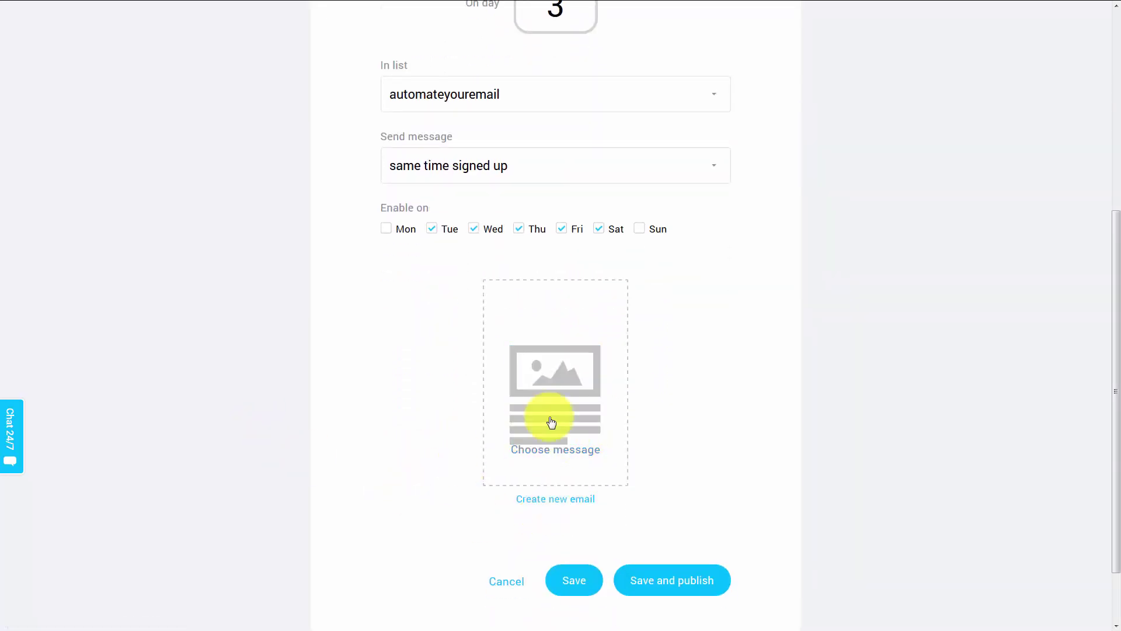
left_click(535, 450)
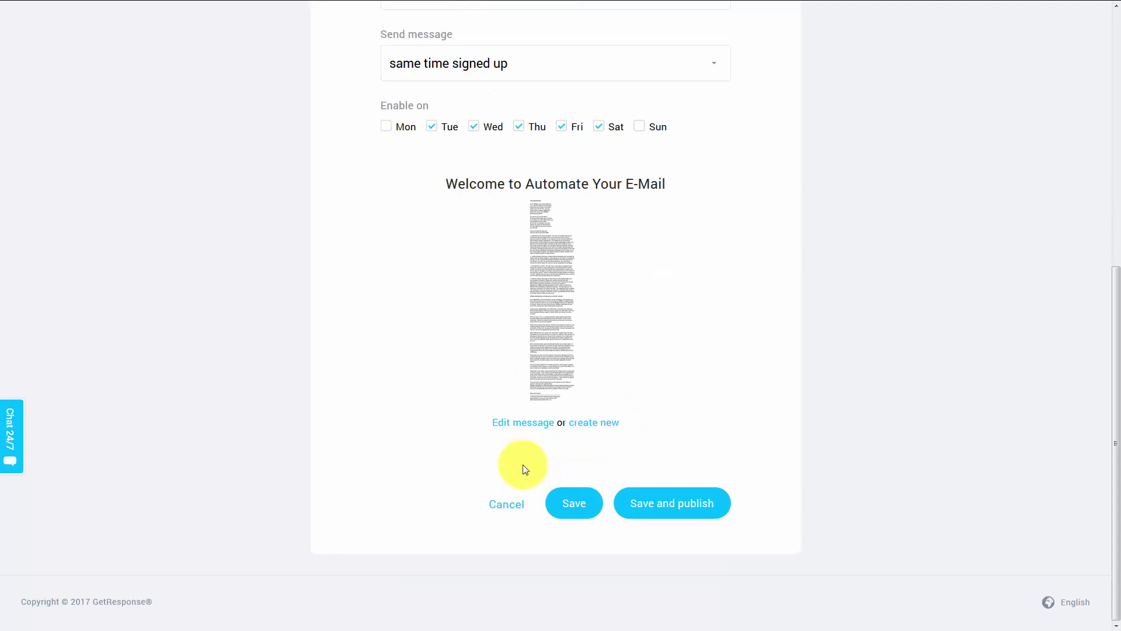
left_click(654, 509)
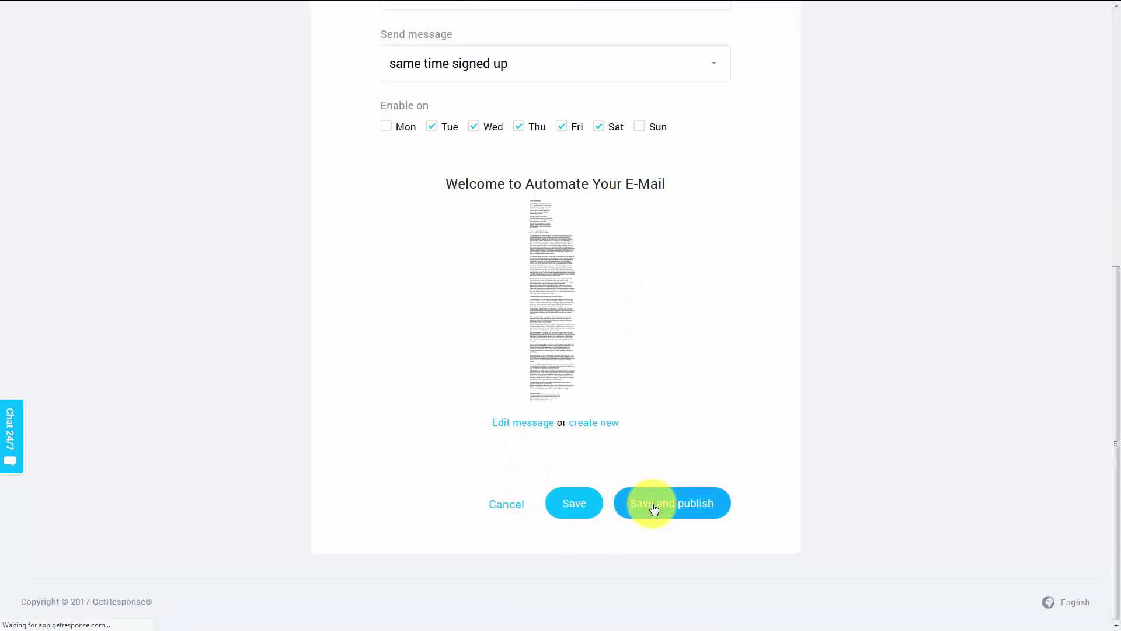